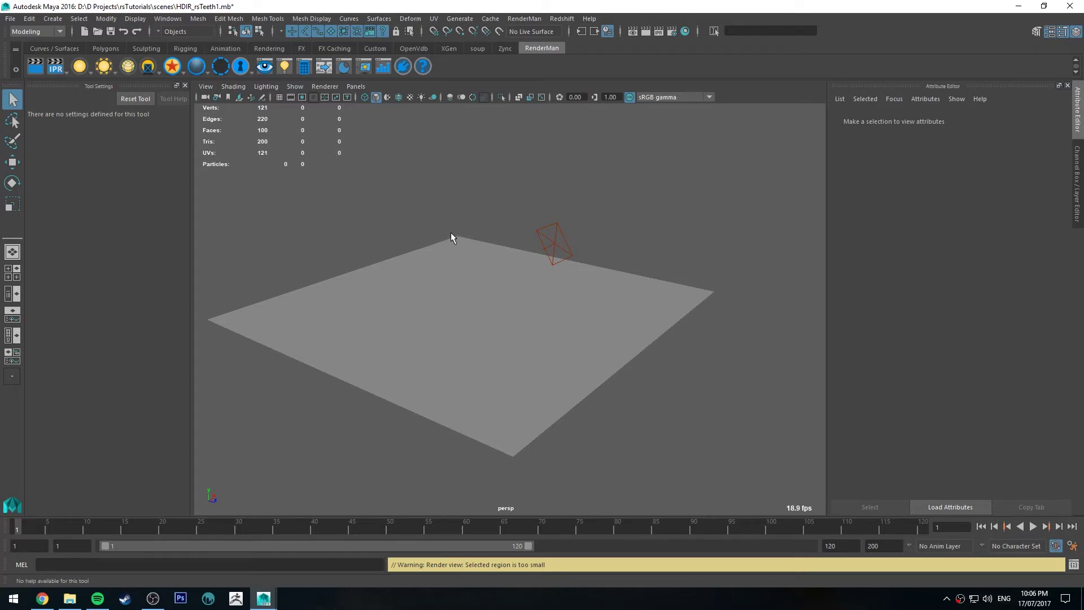
# Create a polygon cone and move it up so it stands above the ground plane
pyautogui.click(441, 230)
pyautogui.keyDown('alt'); pyautogui.moveTo(437, 229); pyautogui.dragTo(423, 229); pyautogui.keyUp('alt')
pyautogui.keyDown('alt'); pyautogui.moveTo(439, 228); pyautogui.dragTo(456, 228, button='middle'); pyautogui.keyUp('alt')
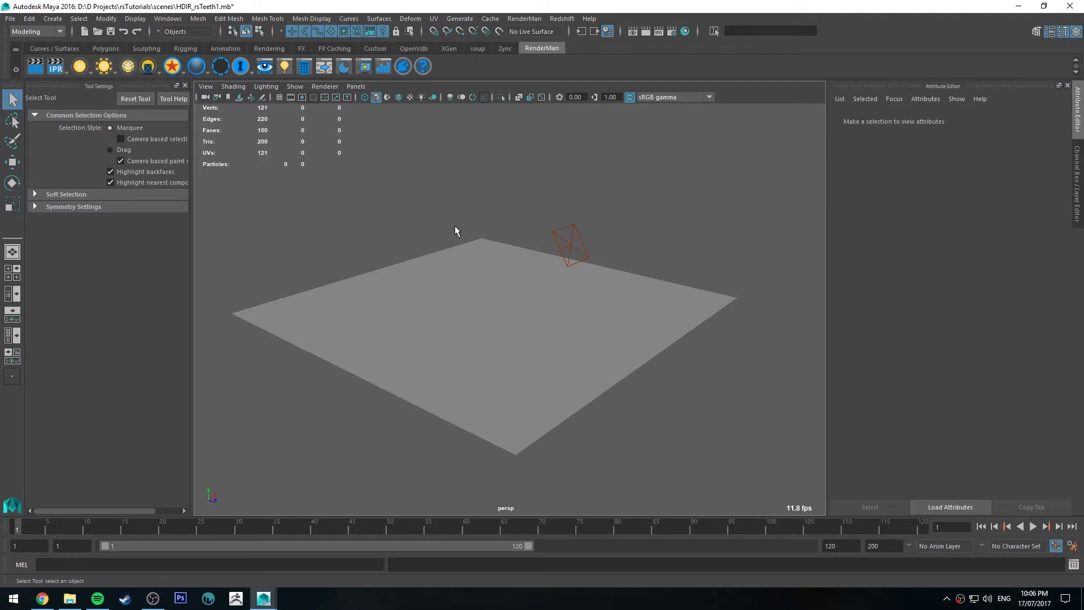
pyautogui.click(106, 48)
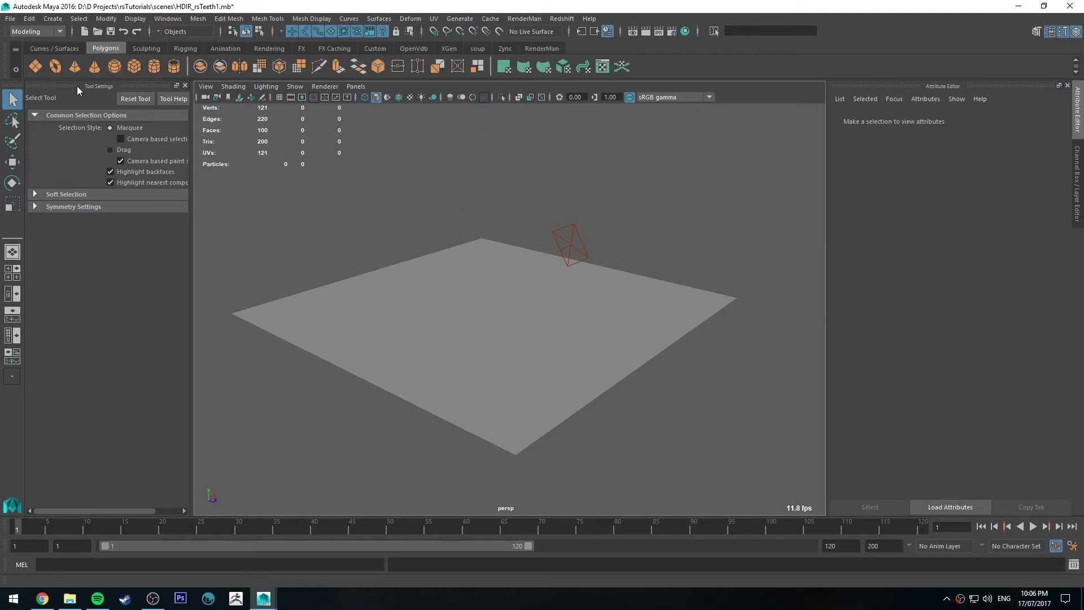
pyautogui.click(95, 66)
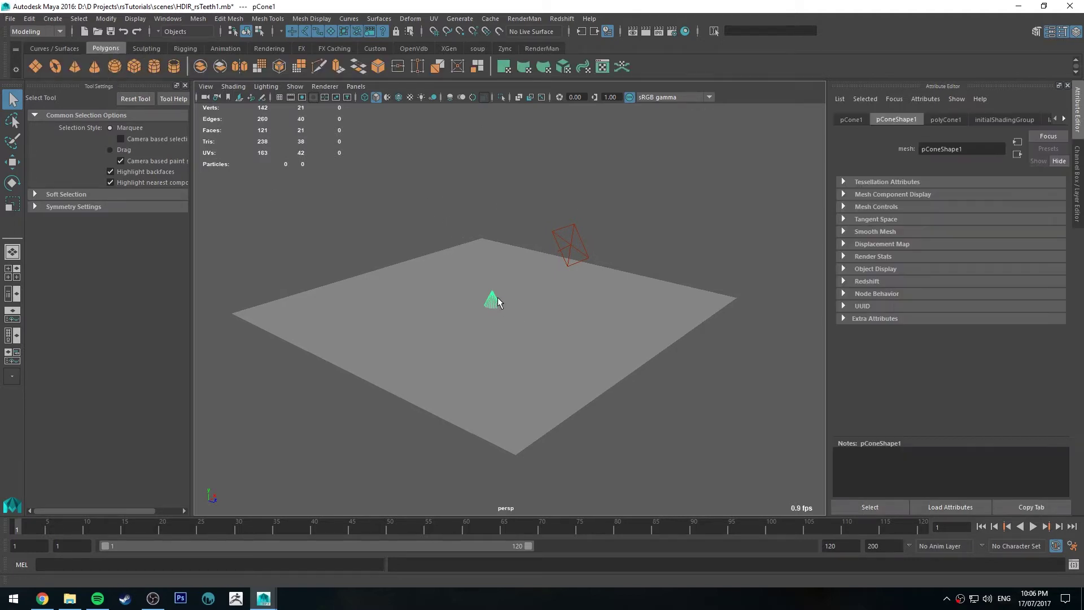
pyautogui.press('w')
pyautogui.moveTo(492, 291); pyautogui.dragTo(451, 191)
pyautogui.keyDown('alt'); pyautogui.moveTo(451, 191); pyautogui.dragTo(531, 282, button='right'); pyautogui.keyUp('alt')
pyautogui.keyDown('alt'); pyautogui.moveTo(531, 282); pyautogui.dragTo(536, 274); pyautogui.keyUp('alt')
pyautogui.click(571, 313)
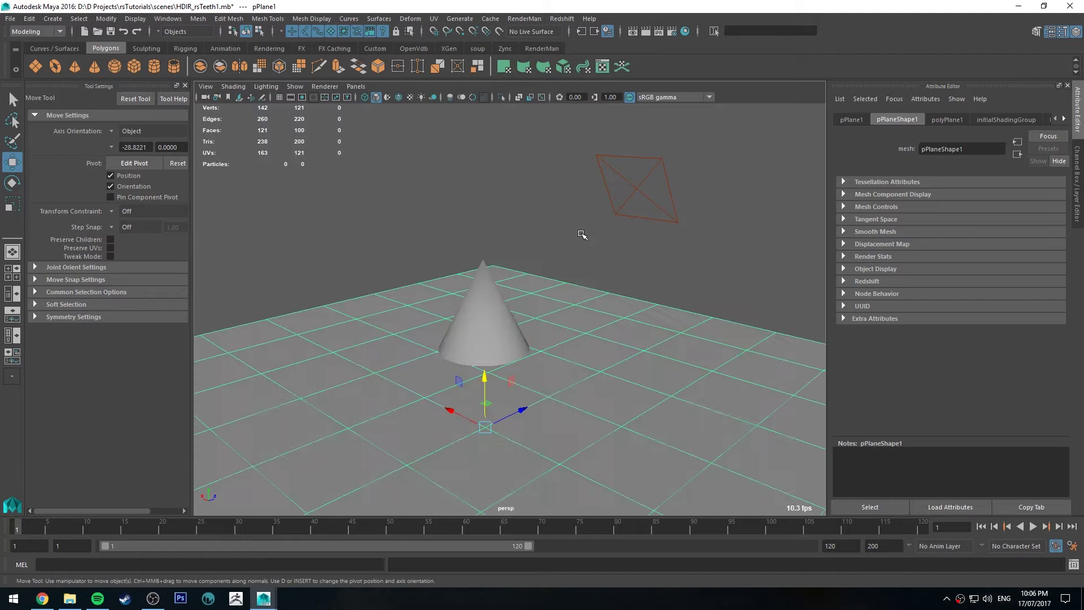
pyautogui.moveTo(690, 151); pyautogui.dragTo(650, 206)
pyautogui.click(687, 230)
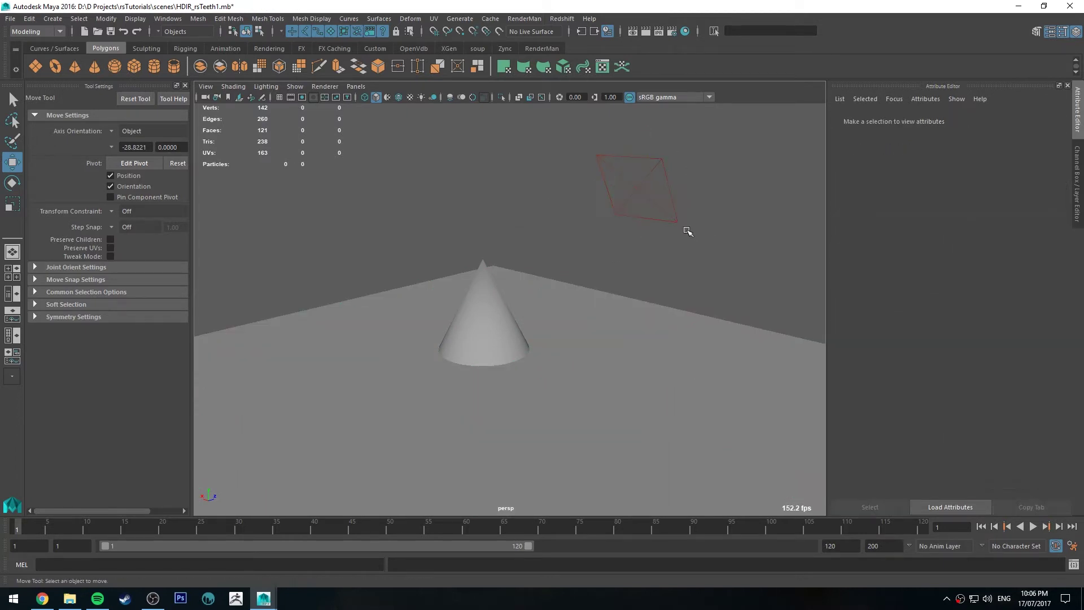
pyautogui.click(499, 297)
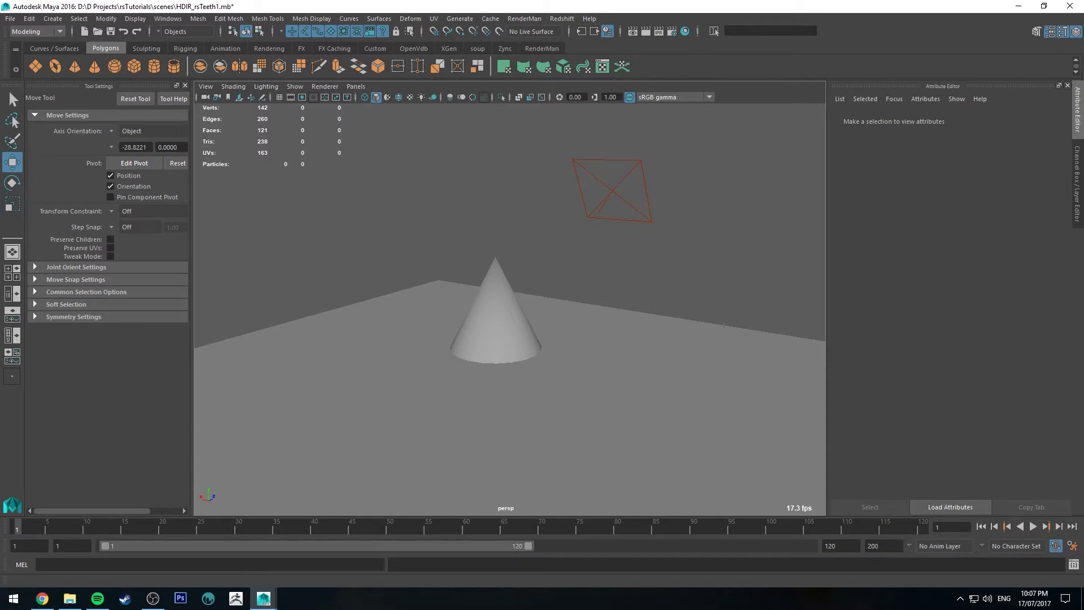
# Open the Hypershade, create a RedshiftSubSurfaceScatter material and arrange its nodes in the graph
pyautogui.click(685, 31)
pyautogui.doubleClick(404, 23)
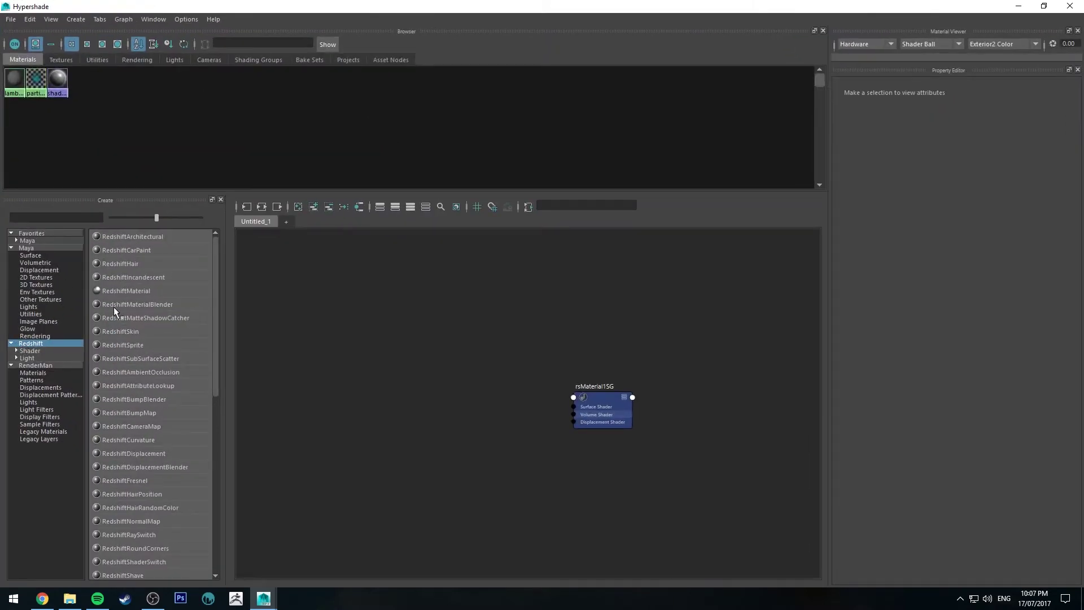
pyautogui.click(137, 357)
pyautogui.moveTo(603, 389); pyautogui.dragTo(604, 338)
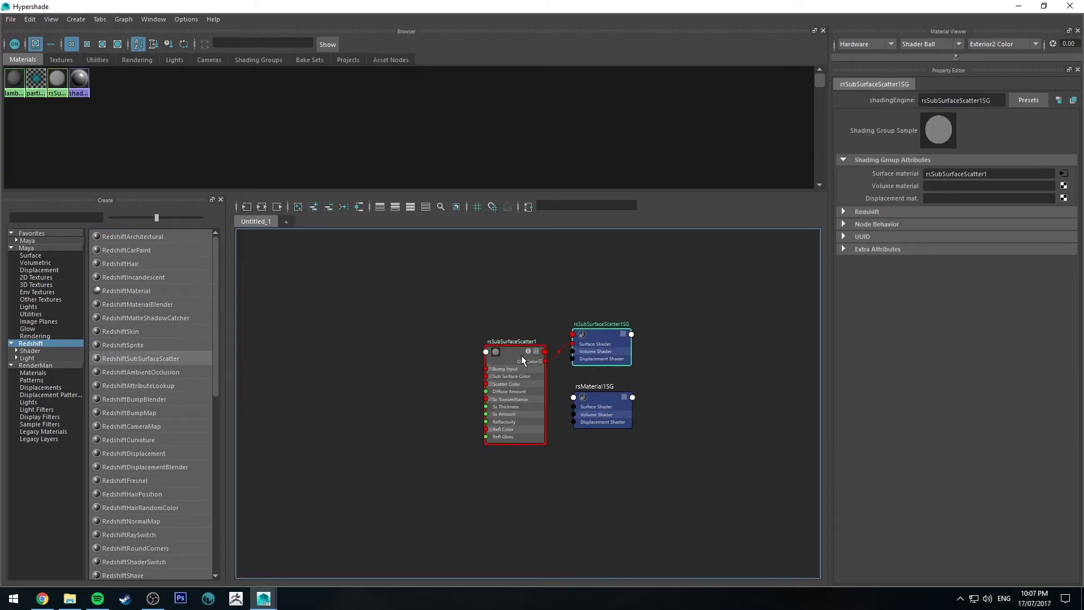
pyautogui.moveTo(520, 355); pyautogui.dragTo(512, 327)
# Assign the subsurface scatter material to the cone and rename the material rsTooth
pyautogui.moveTo(542, 8); pyautogui.dragTo(666, 92)
pyautogui.click(495, 277)
pyautogui.click(224, 167)
pyautogui.moveTo(753, 181); pyautogui.dragTo(695, 183)
pyautogui.write('Tooth')
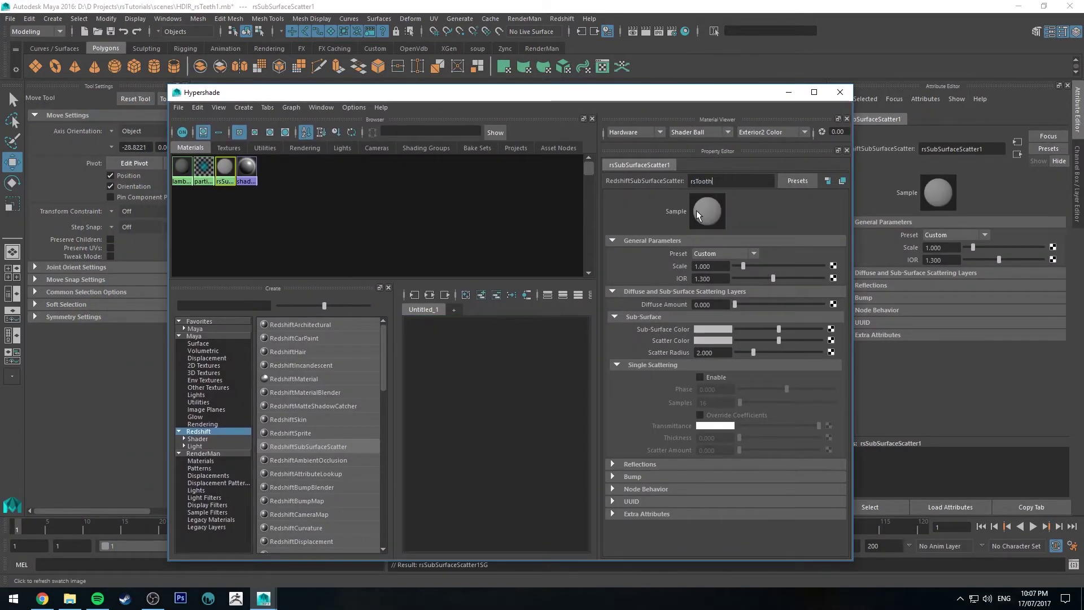
pyautogui.press('Return')
pyautogui.click(814, 92)
pyautogui.keyDown('alt'); pyautogui.moveTo(438, 284); pyautogui.dragTo(467, 309, button='middle'); pyautogui.keyUp('alt')
pyautogui.scroll(3, 453, 295)
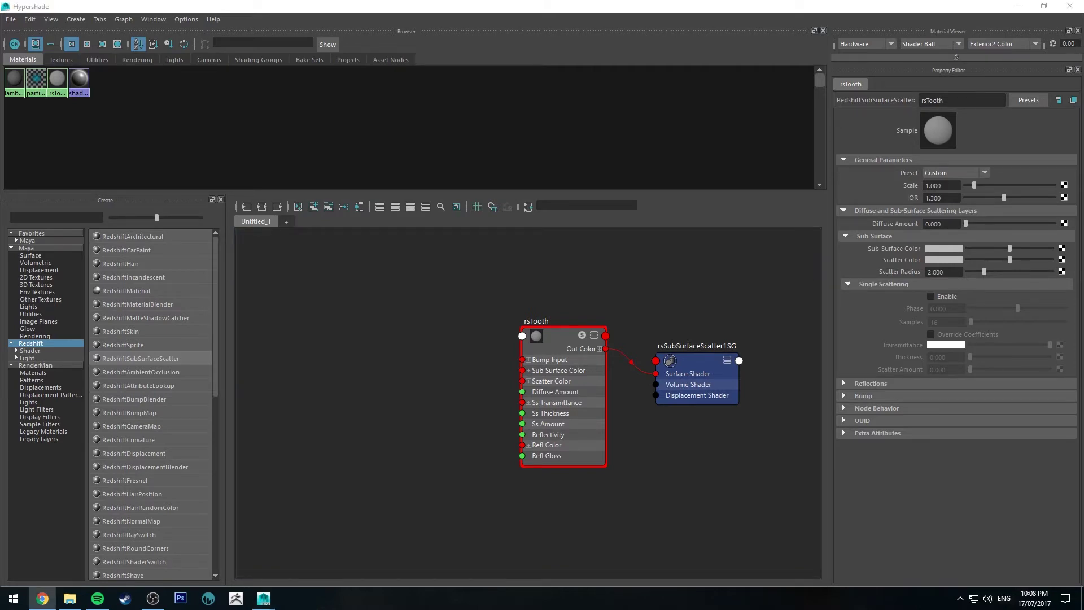
# Switch to Chrome and examine the coloring of the crocodile's teeth in the reference photo
pyautogui.hotkey('alt', 'Tab')
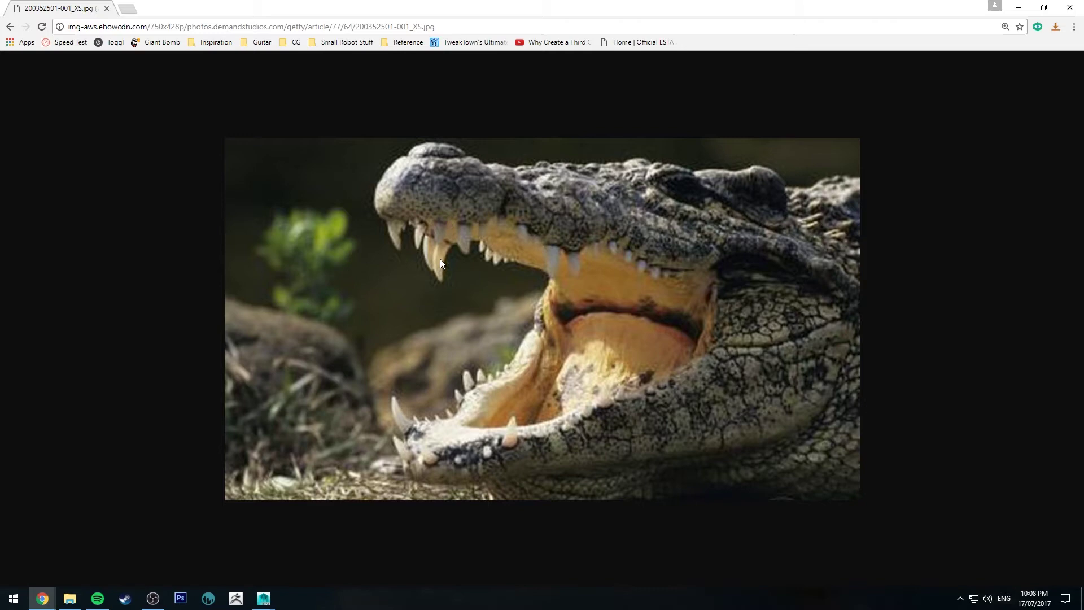
pyautogui.hotkey('ctrl', '0')
pyautogui.hotkey('ctrl', '+')
pyautogui.hotkey('ctrl', '+')
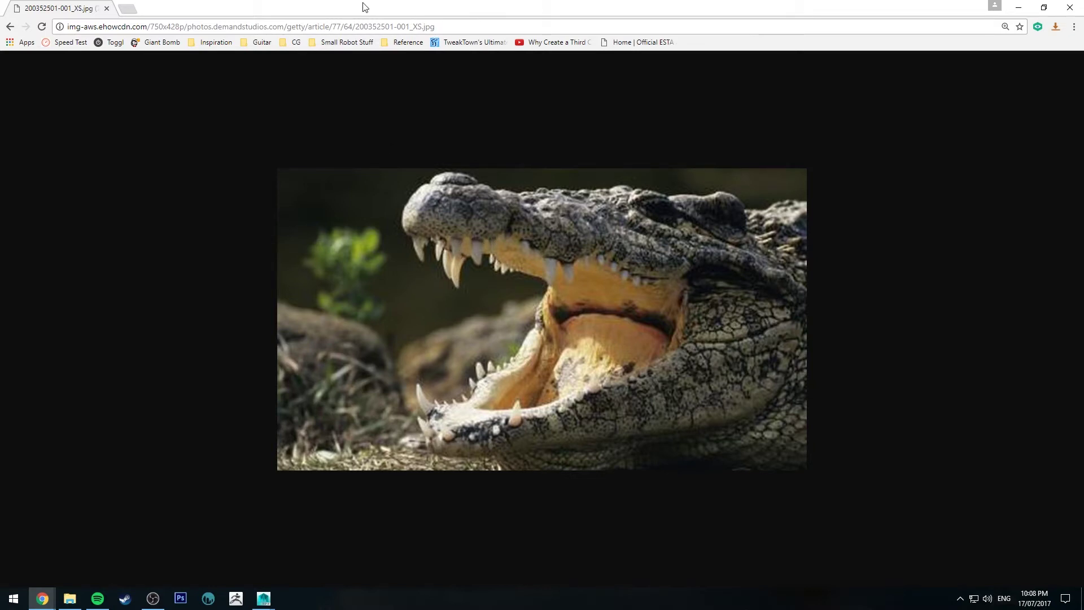
pyautogui.hotkey('alt', 'Tab')
# Add a ramp texture node to the Hypershade graph beside the rsTooth material
pyautogui.press('Tab')
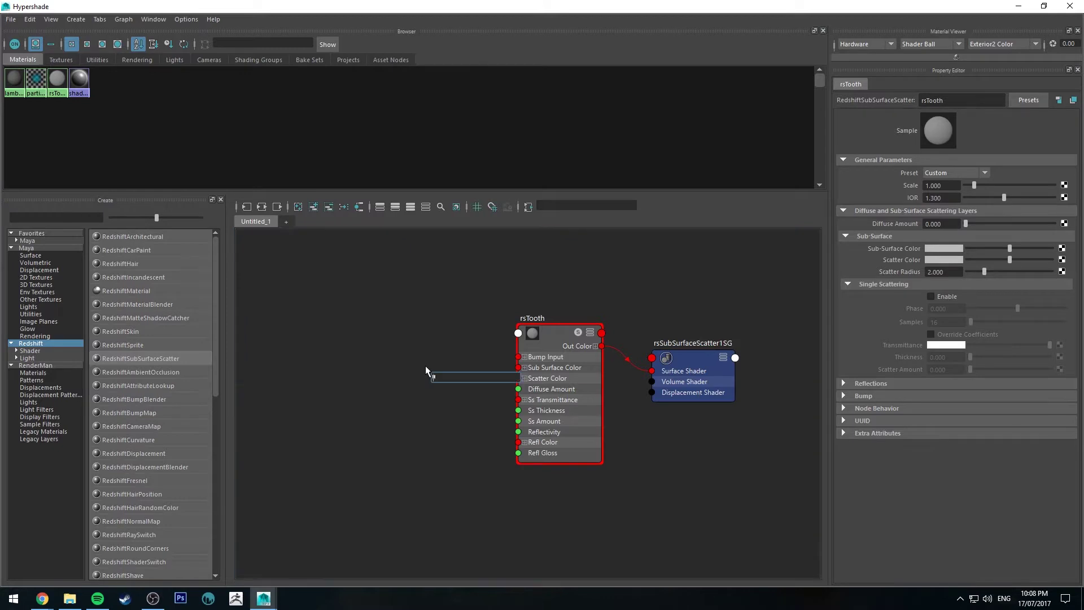
pyautogui.write('ramp')
pyautogui.press('Down')
pyautogui.press('Down')
pyautogui.press('Down')
pyautogui.press('Down')
pyautogui.press('Down')
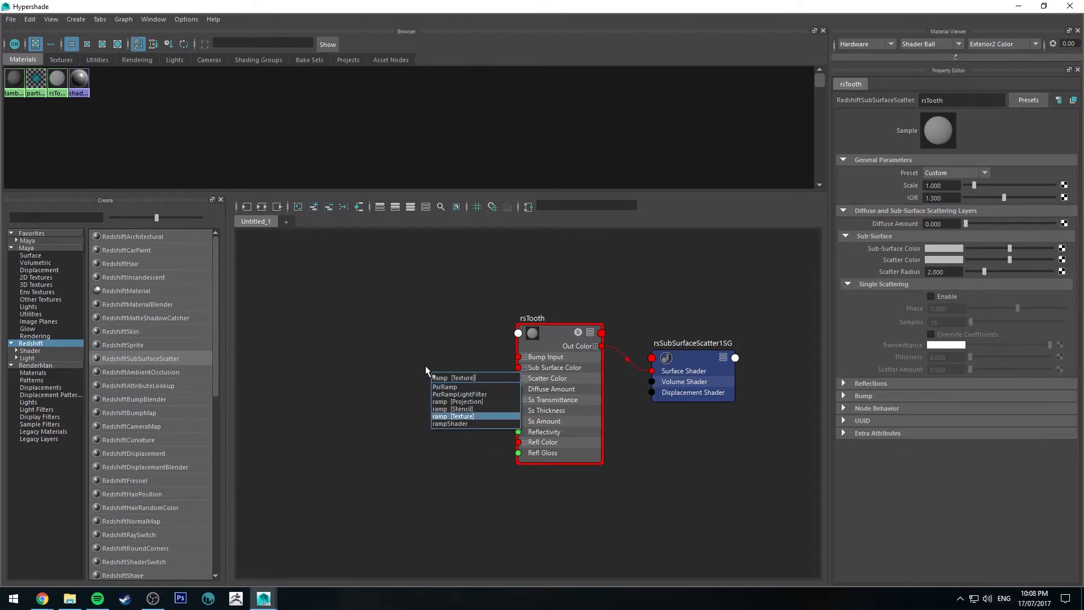
pyautogui.press('Return')
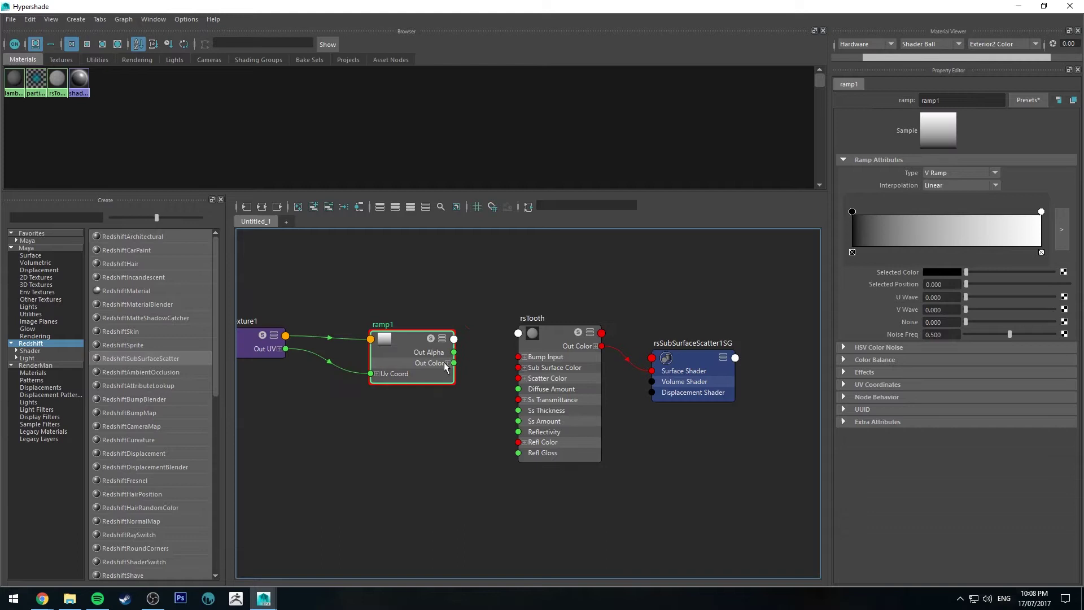
# Connect the ramp's Out Color to both the Scatter Color and Sub Surface Color of rsTooth
pyautogui.moveTo(454, 363); pyautogui.dragTo(532, 379)
pyautogui.moveTo(452, 366); pyautogui.dragTo(534, 368)
pyautogui.click(554, 321)
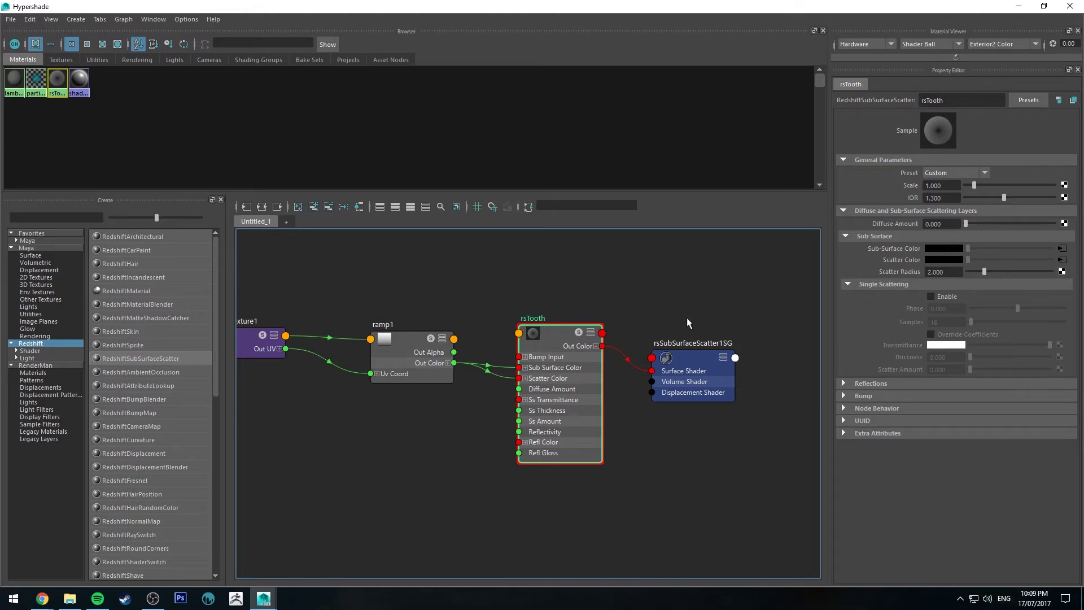
pyautogui.click(405, 341)
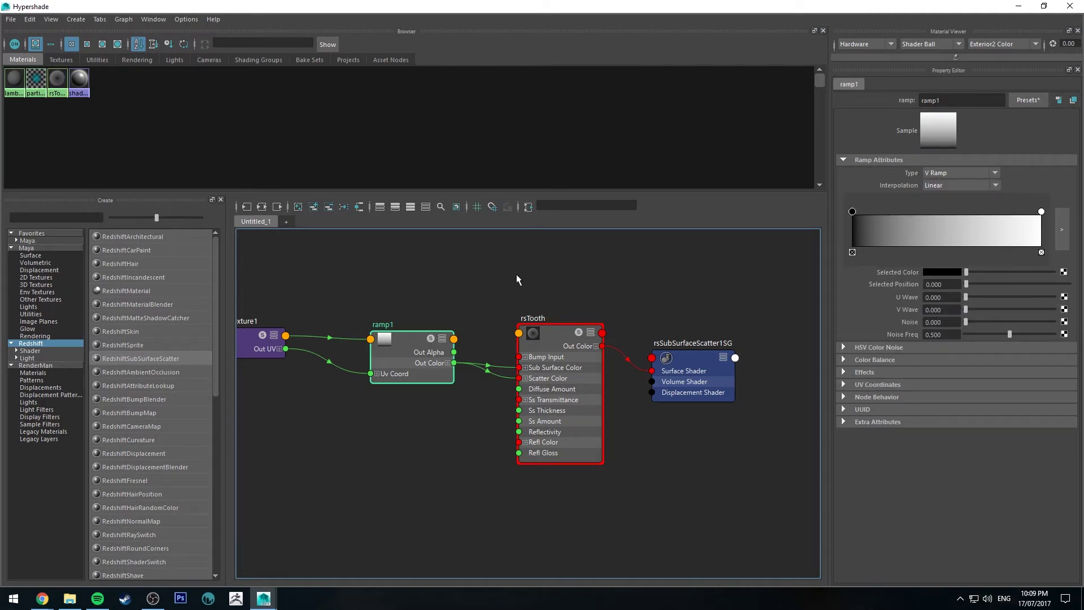
pyautogui.click(550, 334)
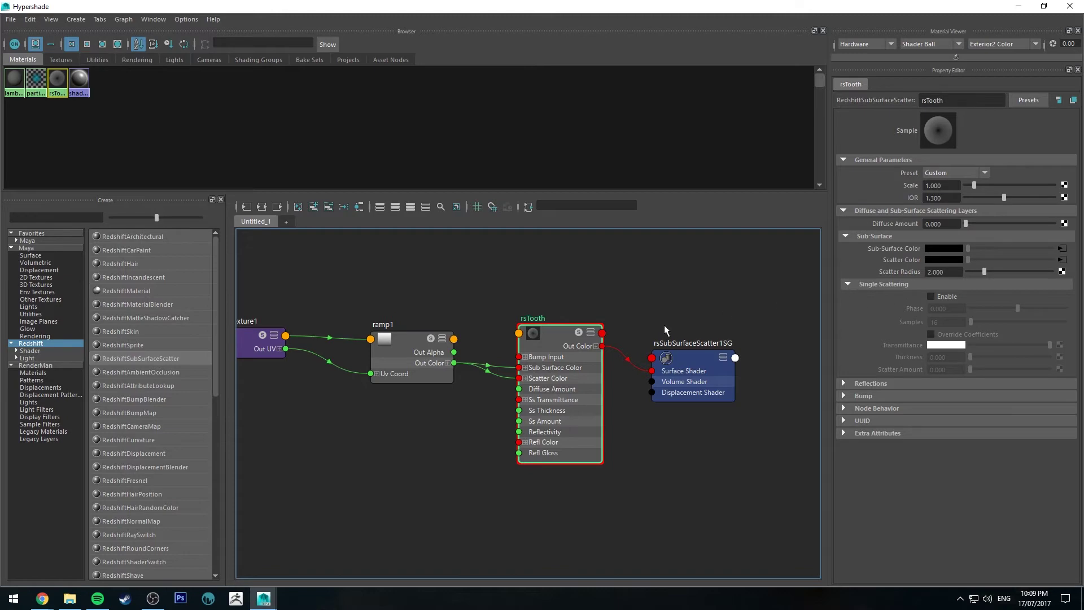
pyautogui.click(401, 339)
# Switch to a four-view layout and replace the top view with the UV Editor to inspect the selected cone's UVs
pyautogui.click(1018, 6)
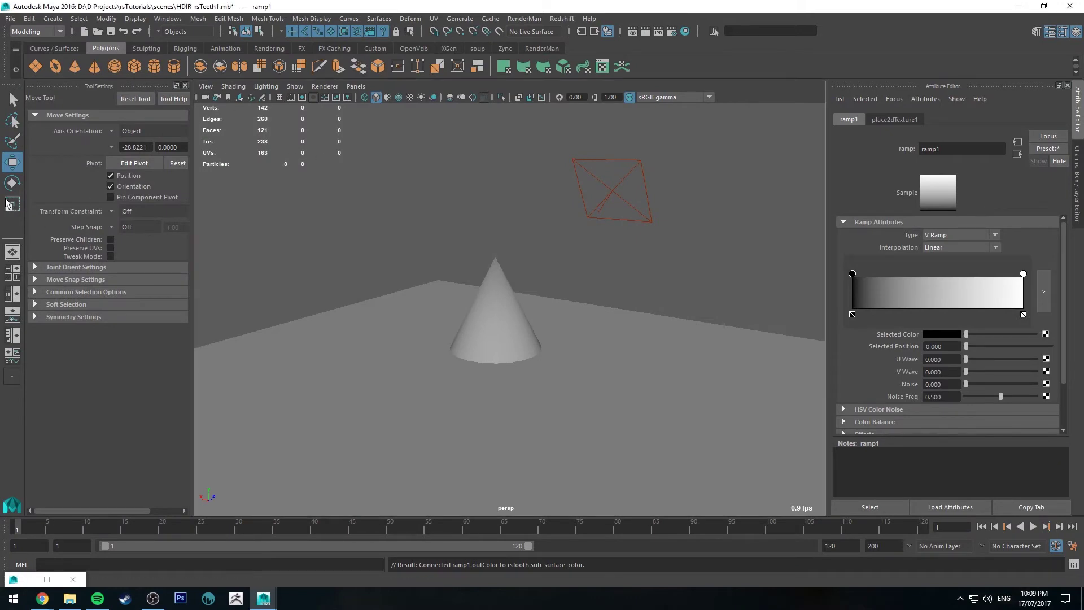
pyautogui.click(12, 273)
pyautogui.click(650, 178)
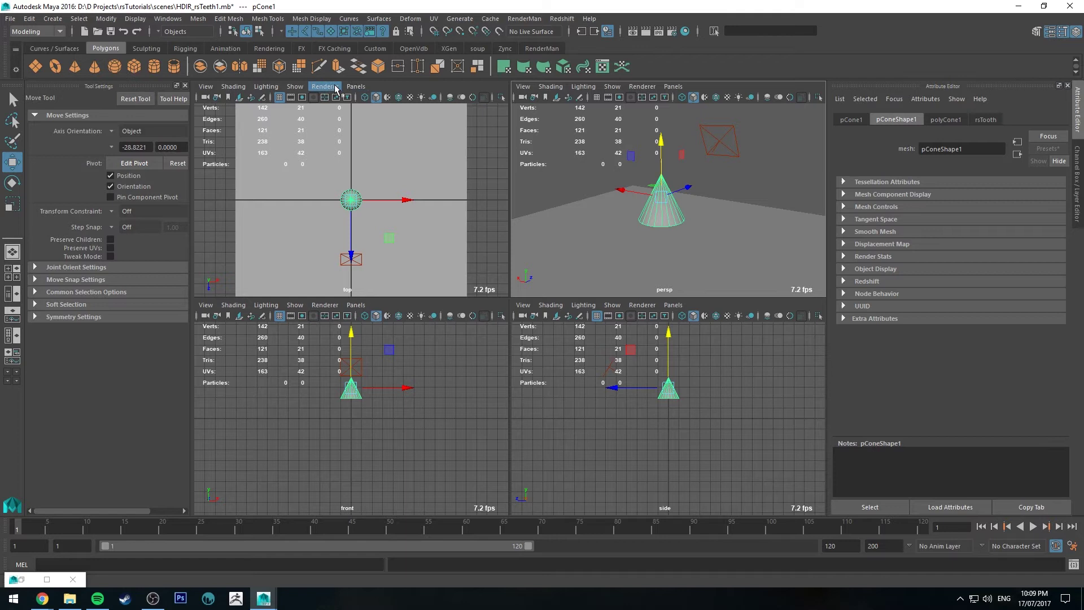
pyautogui.click(355, 86)
pyautogui.moveTo(373, 170)
pyautogui.moveTo(407, 146)
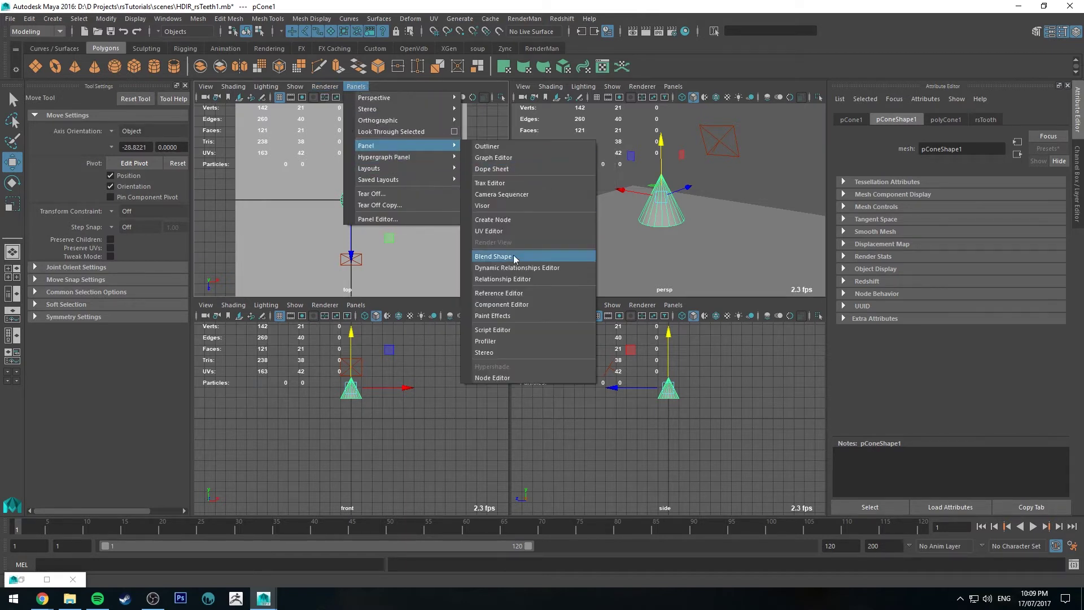
pyautogui.click(516, 232)
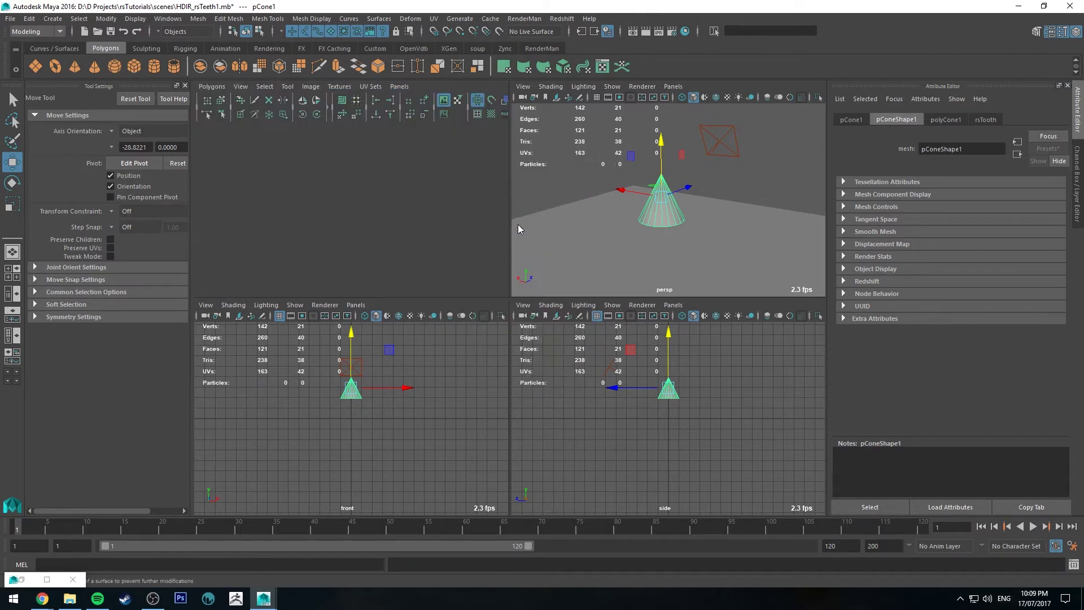
pyautogui.scroll(-3, 412, 182)
pyautogui.keyDown('alt'); pyautogui.moveTo(402, 179); pyautogui.dragTo(409, 182, button='middle'); pyautogui.keyUp('alt')
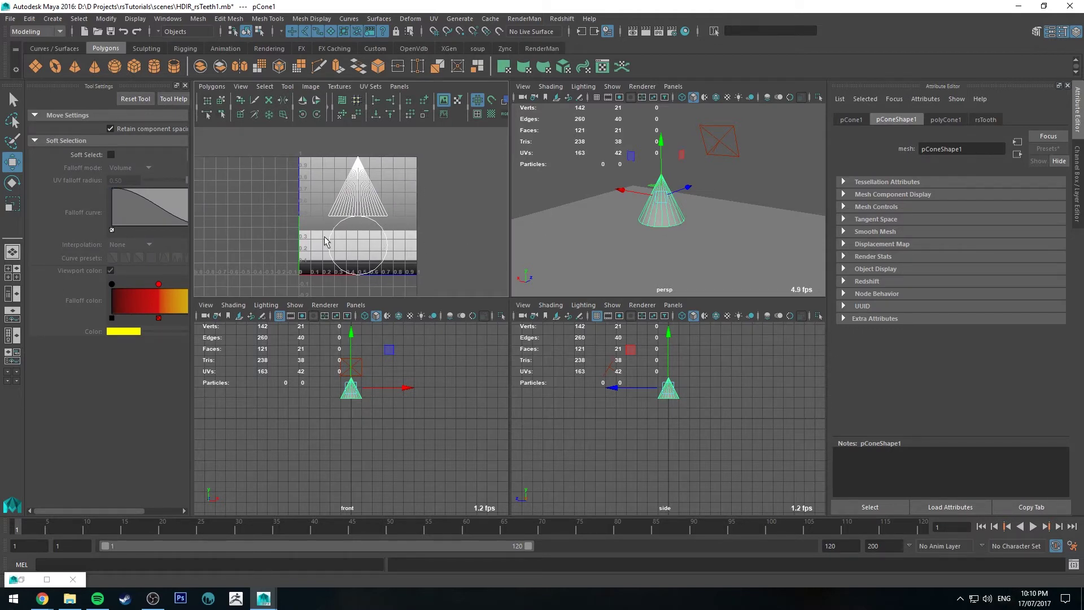
pyautogui.keyDown('alt'); pyautogui.moveTo(644, 242); pyautogui.dragTo(620, 215); pyautogui.keyUp('alt')
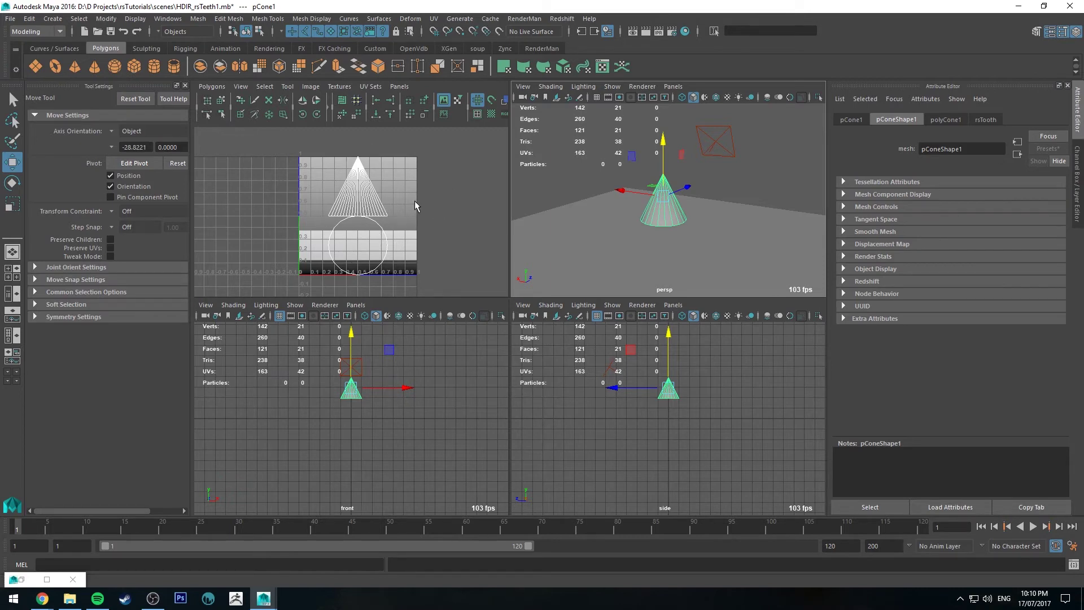
# Change the color of the ramp's white end marker to a pale yellow
pyautogui.click(28, 580)
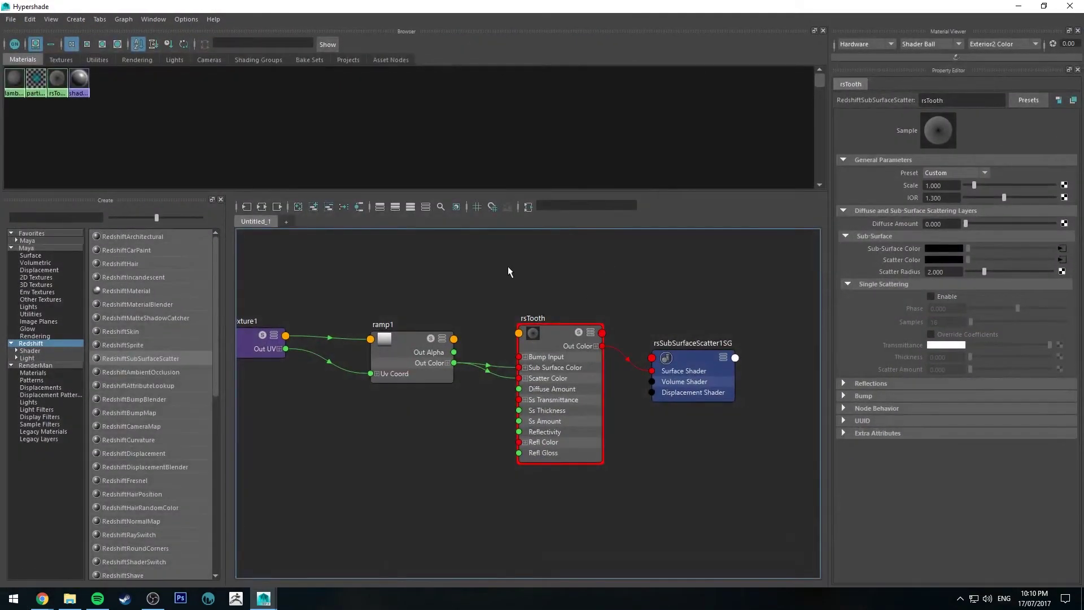
pyautogui.click(421, 334)
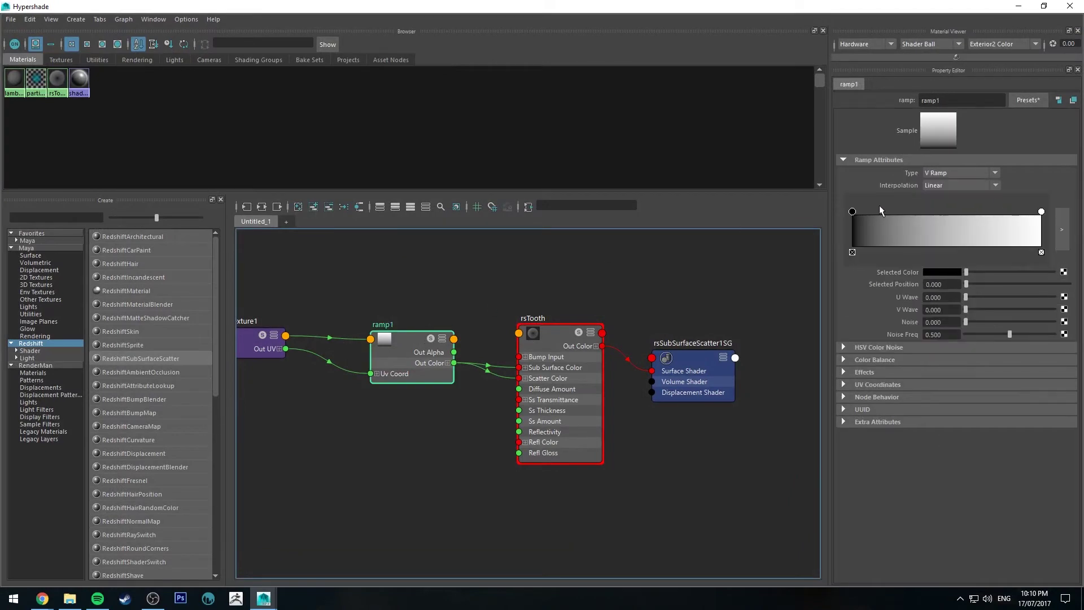
pyautogui.click(1040, 212)
pyautogui.click(940, 272)
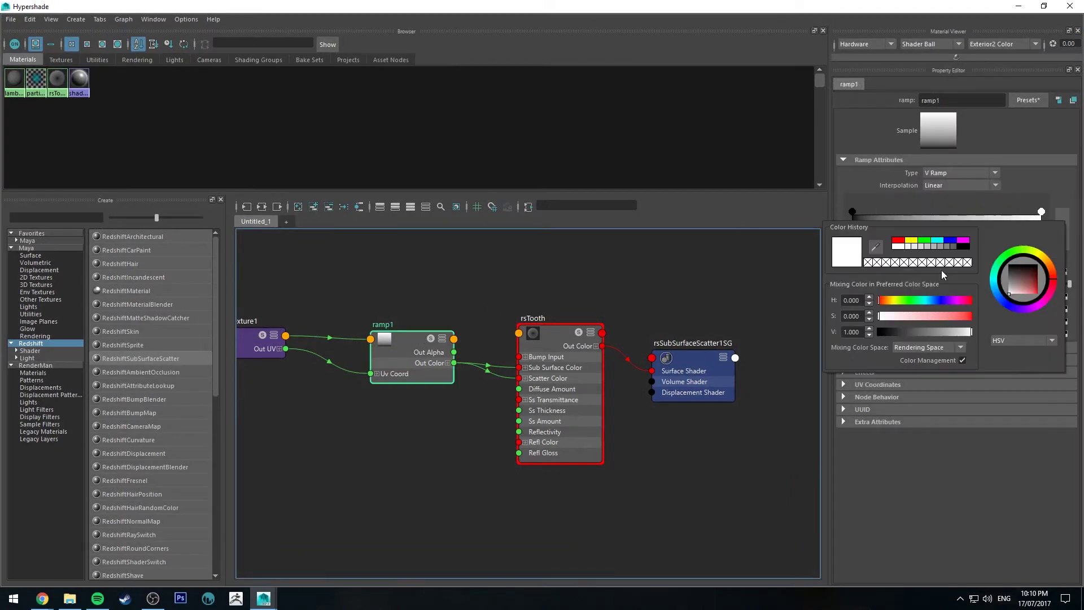
pyautogui.click(910, 240)
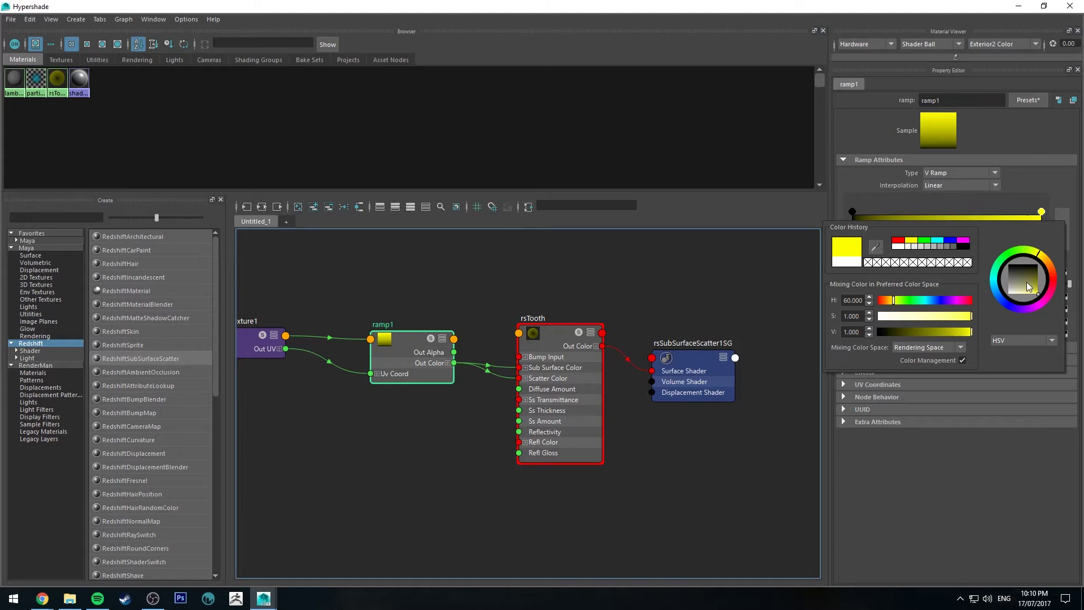
pyautogui.moveTo(1026, 282); pyautogui.dragTo(1023, 299)
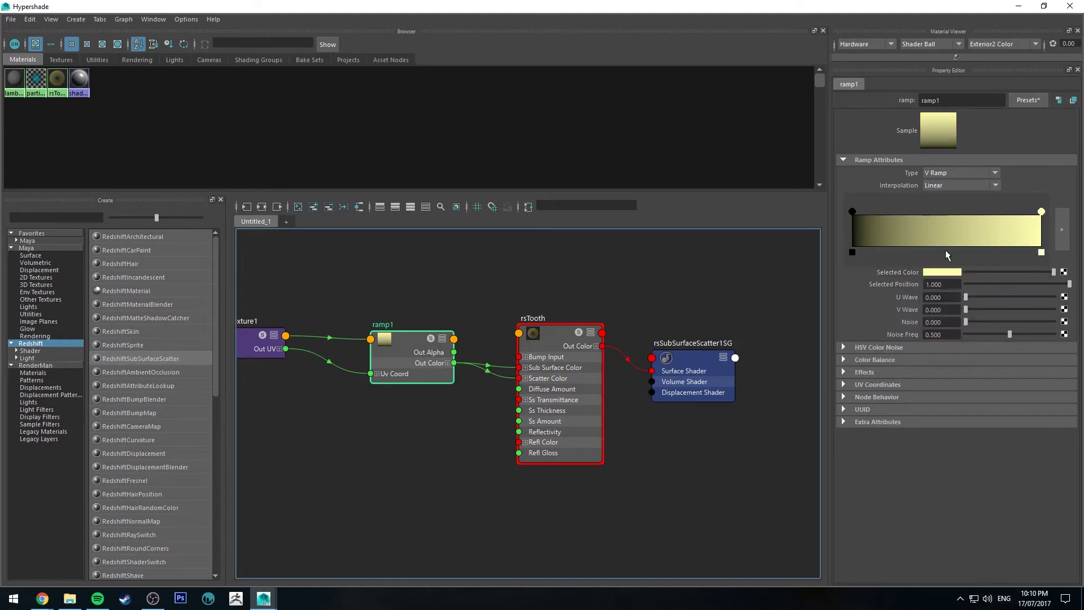
# Add two color markers to the ramp, a pale yellow one near 0.75 and a dark one at 0.325
pyautogui.click(996, 221)
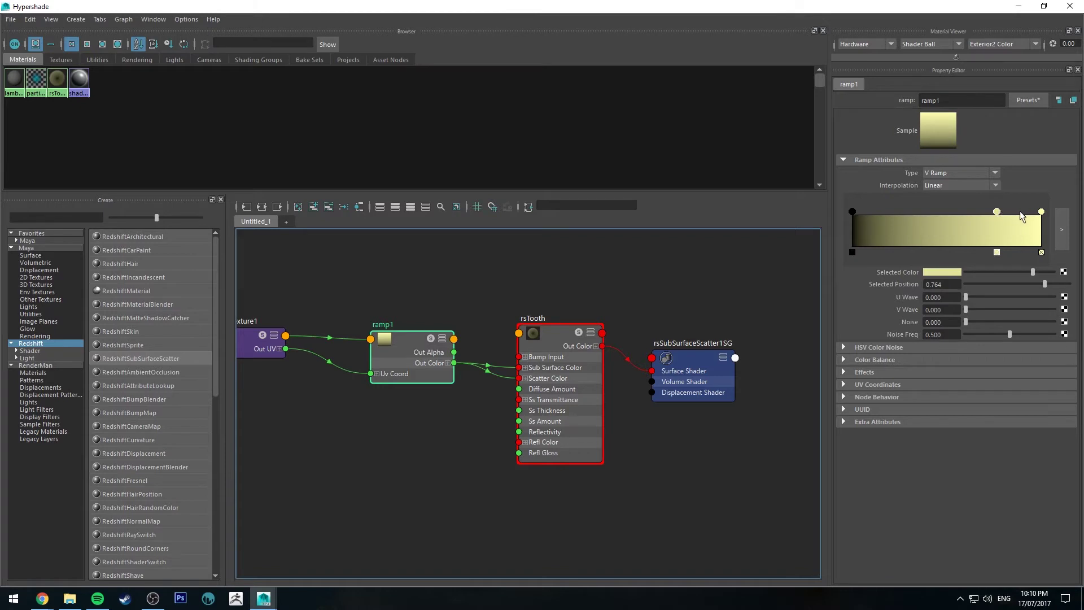
pyautogui.moveTo(997, 210)
pyautogui.mouseDown()
pyautogui.moveTo(1006, 212)
pyautogui.moveTo(993, 214)
pyautogui.mouseUp()
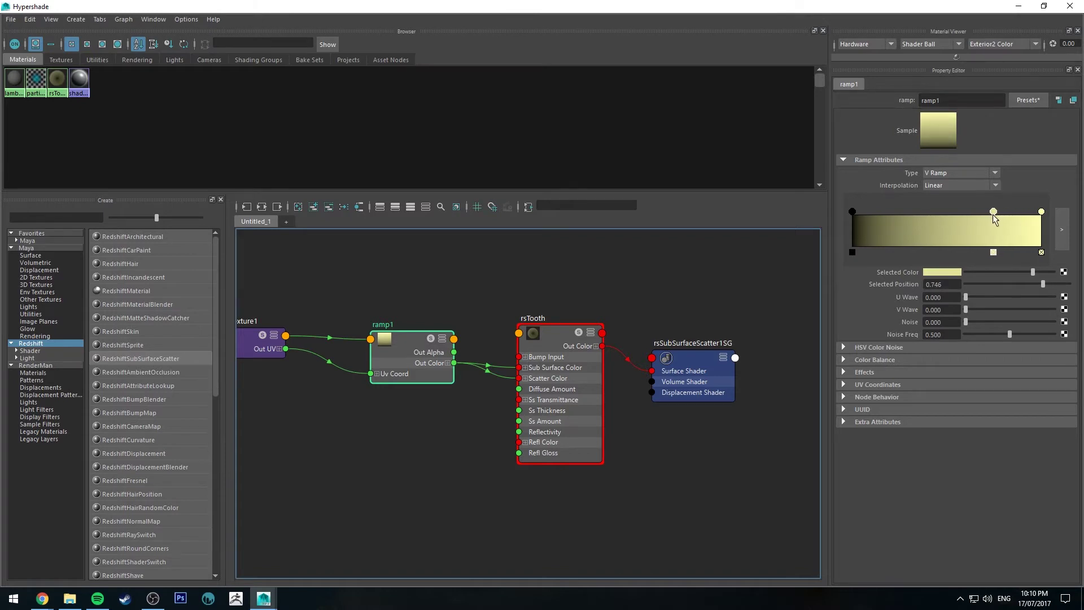
pyautogui.click(859, 214)
pyautogui.moveTo(859, 214); pyautogui.dragTo(910, 214)
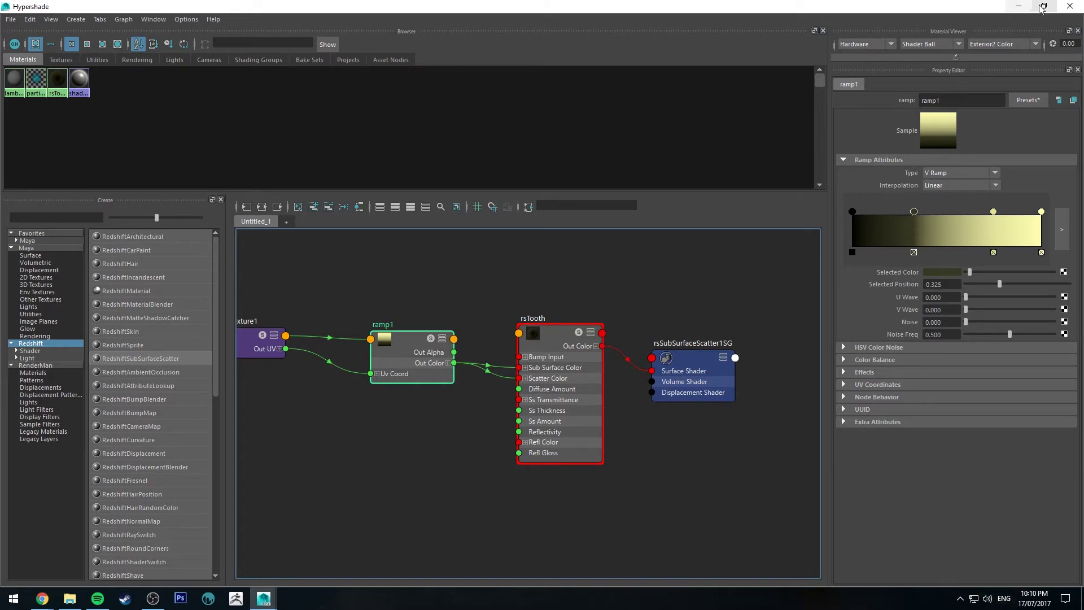
# Set both the primary and secondary GI engines to Brute Force in the Redshift render settings and review the output settings
pyautogui.click(1018, 6)
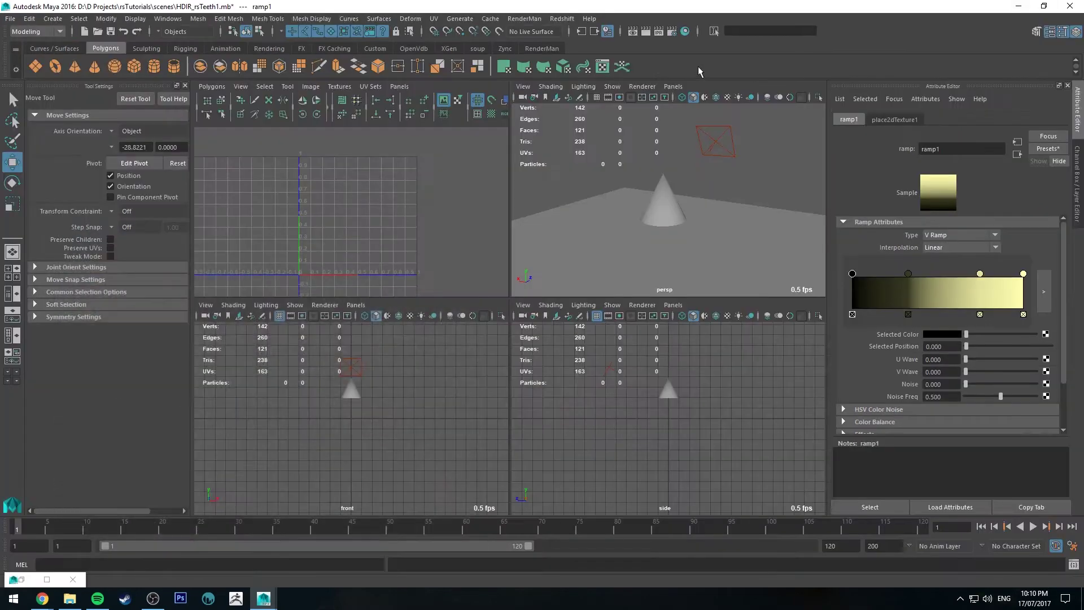
pyautogui.click(677, 32)
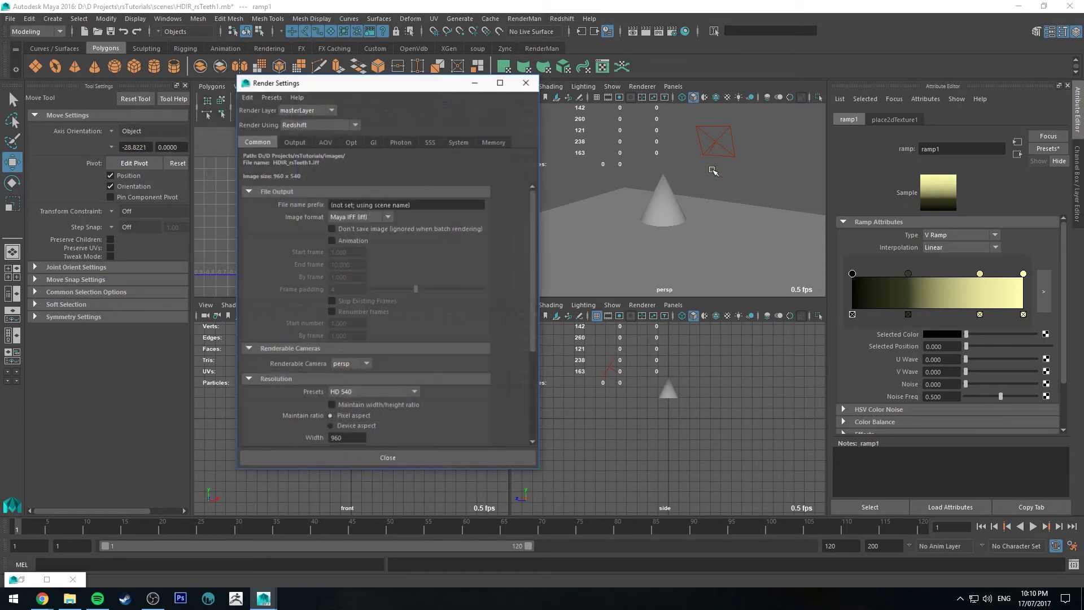
pyautogui.click(377, 144)
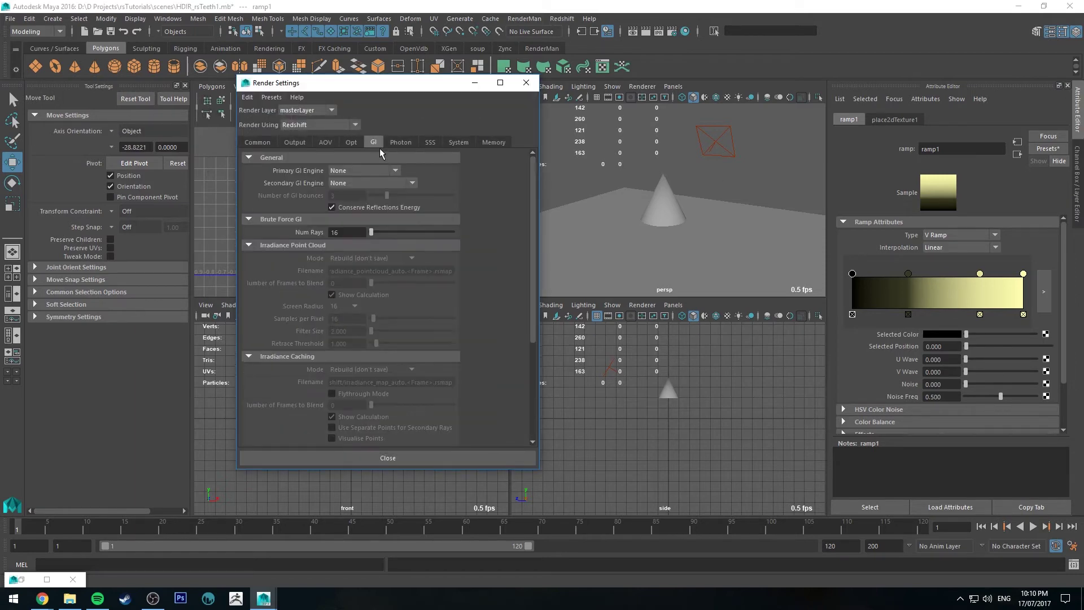
pyautogui.click(379, 171)
pyautogui.click(345, 216)
pyautogui.click(370, 182)
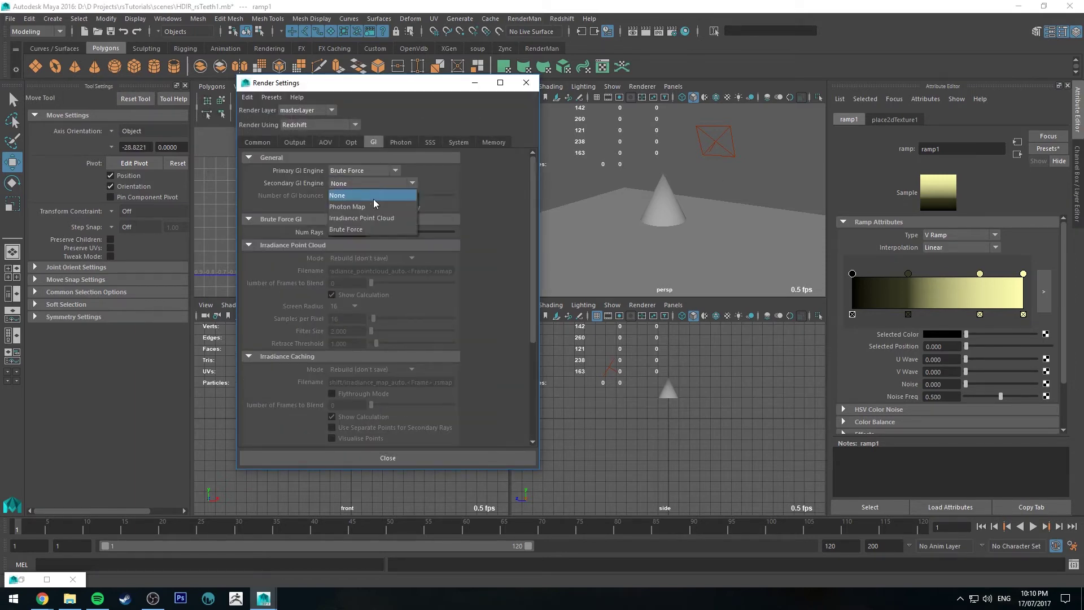
pyautogui.click(361, 229)
pyautogui.click(294, 142)
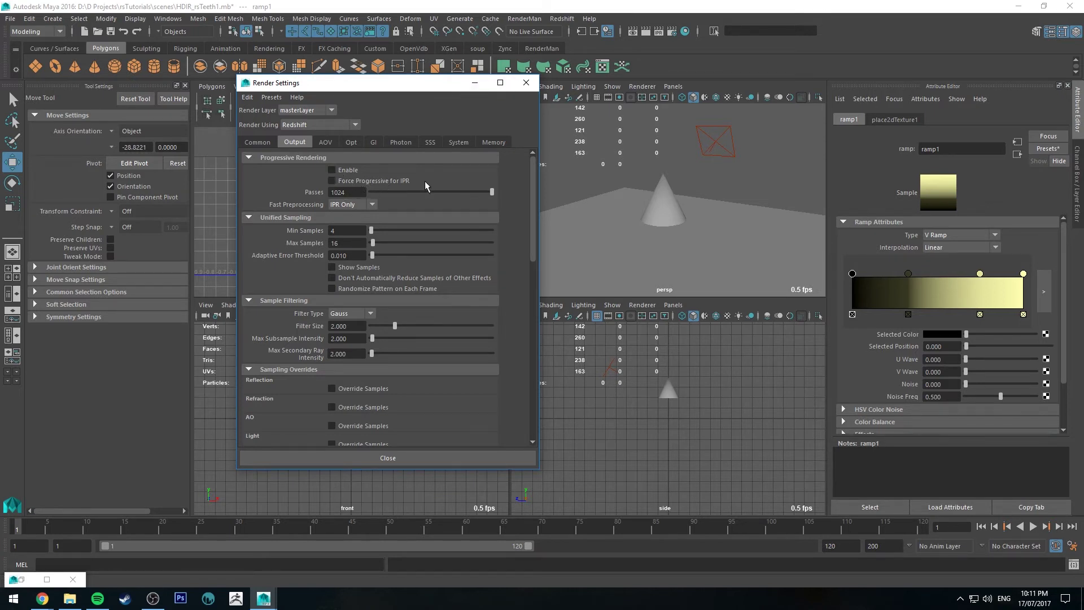
pyautogui.click(474, 82)
# Maximize the perspective view and start a Redshift IPR render of the cone
pyautogui.press('space')
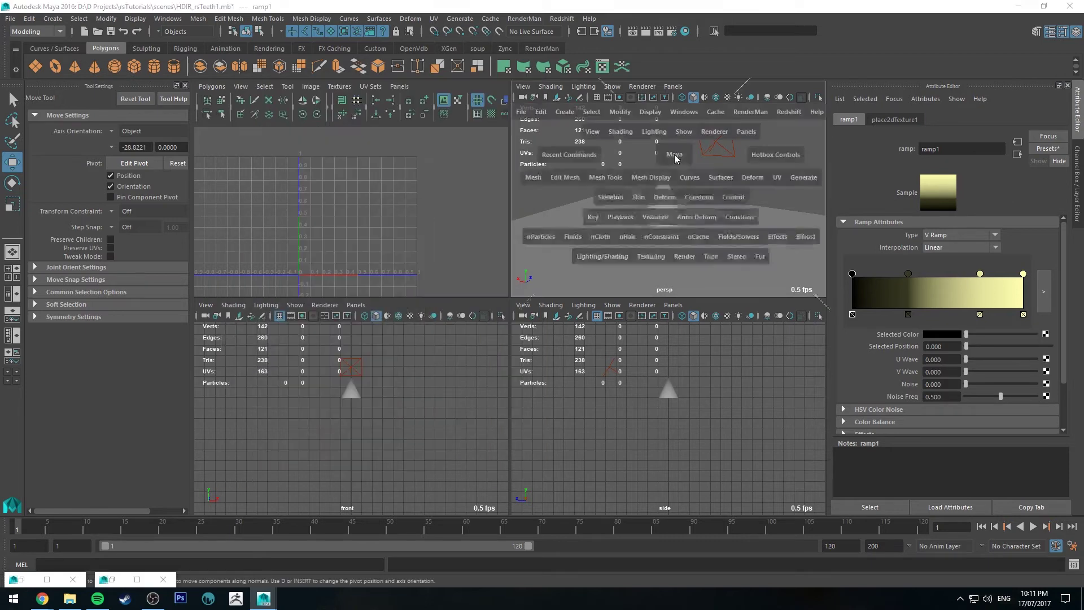
pyautogui.click(645, 31)
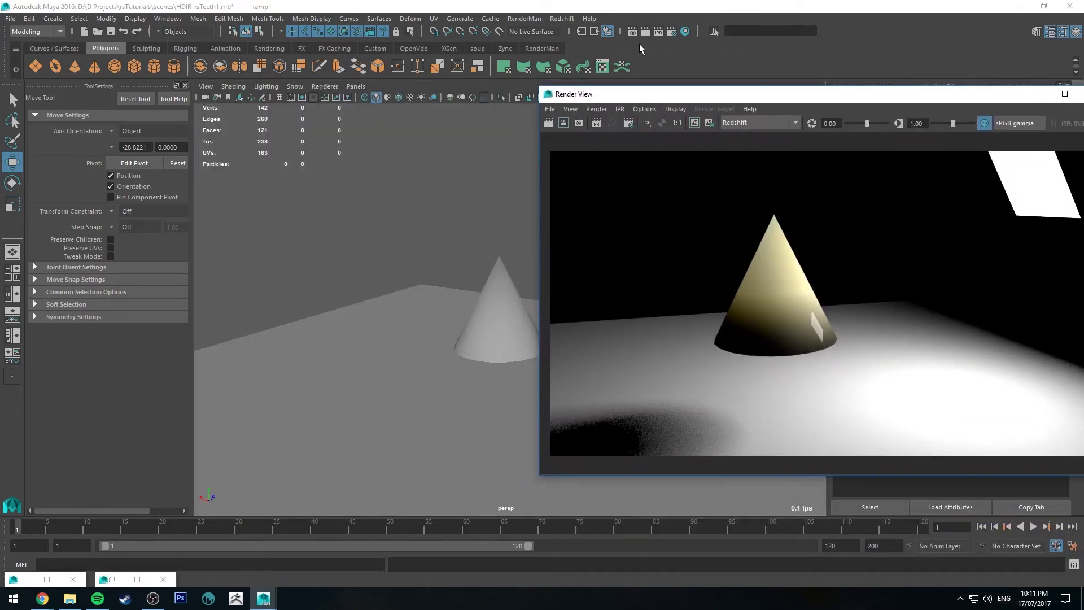
pyautogui.click(659, 32)
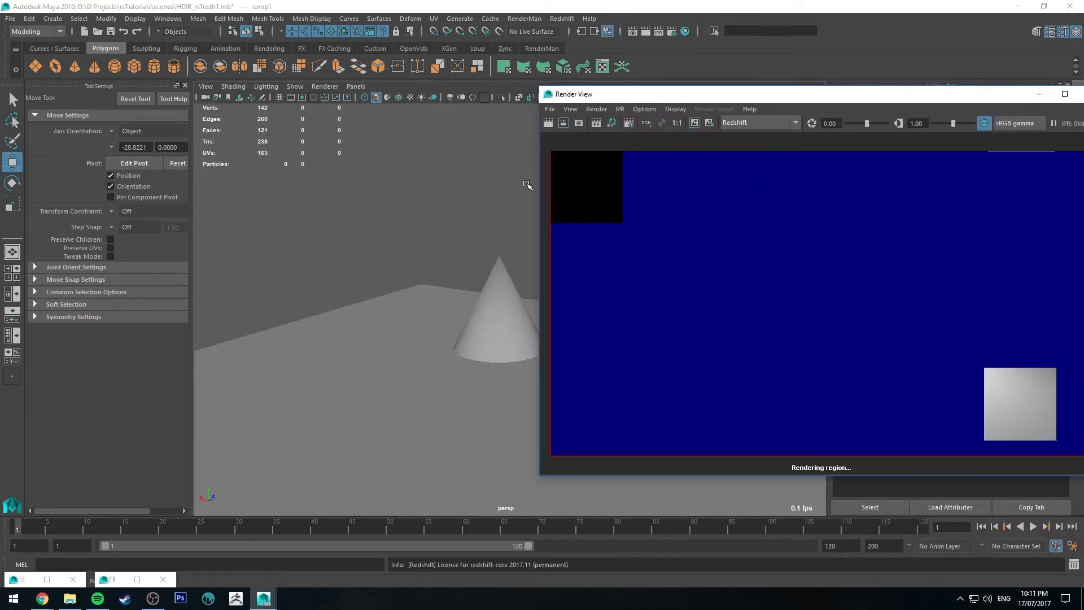
# Examine the cone's subsurface shading and ramp coloring in the live render from several camera angles
pyautogui.keyDown('alt'); pyautogui.moveTo(468, 260); pyautogui.dragTo(443, 250); pyautogui.keyUp('alt')
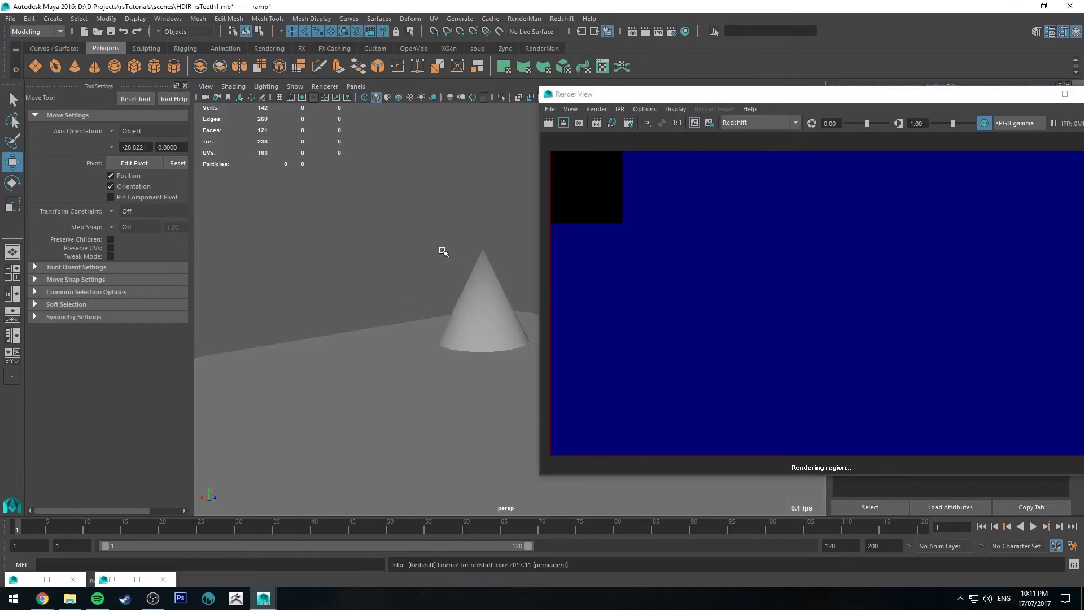
pyautogui.keyDown('alt'); pyautogui.moveTo(449, 240); pyautogui.dragTo(444, 251, button='middle'); pyautogui.keyUp('alt')
pyautogui.keyDown('alt'); pyautogui.moveTo(450, 264); pyautogui.dragTo(469, 288, button='right'); pyautogui.keyUp('alt')
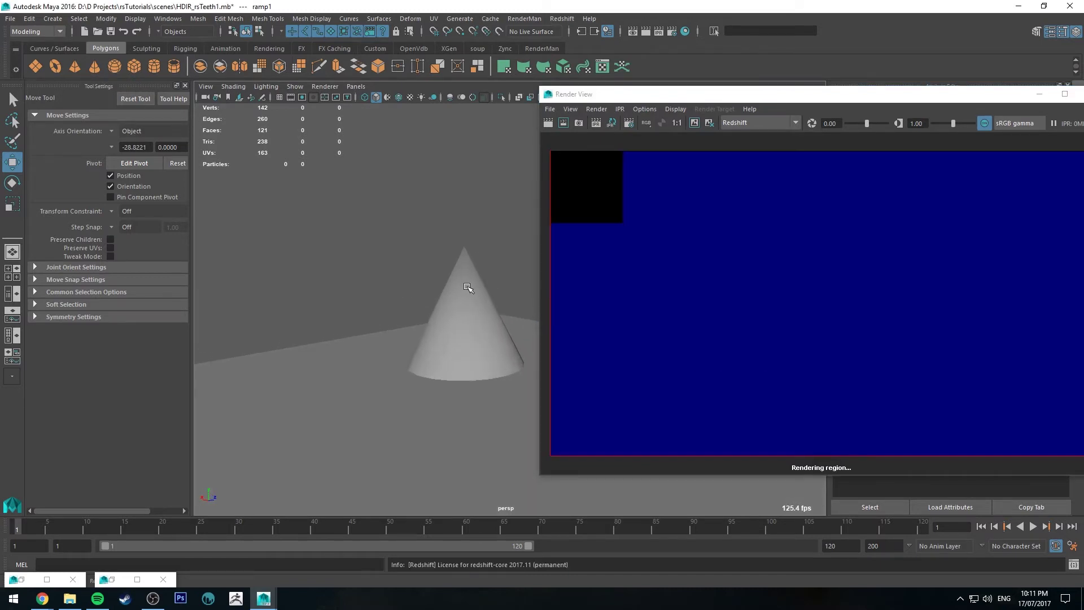
pyautogui.keyDown('alt'); pyautogui.moveTo(435, 226); pyautogui.dragTo(461, 264, button='right'); pyautogui.keyUp('alt')
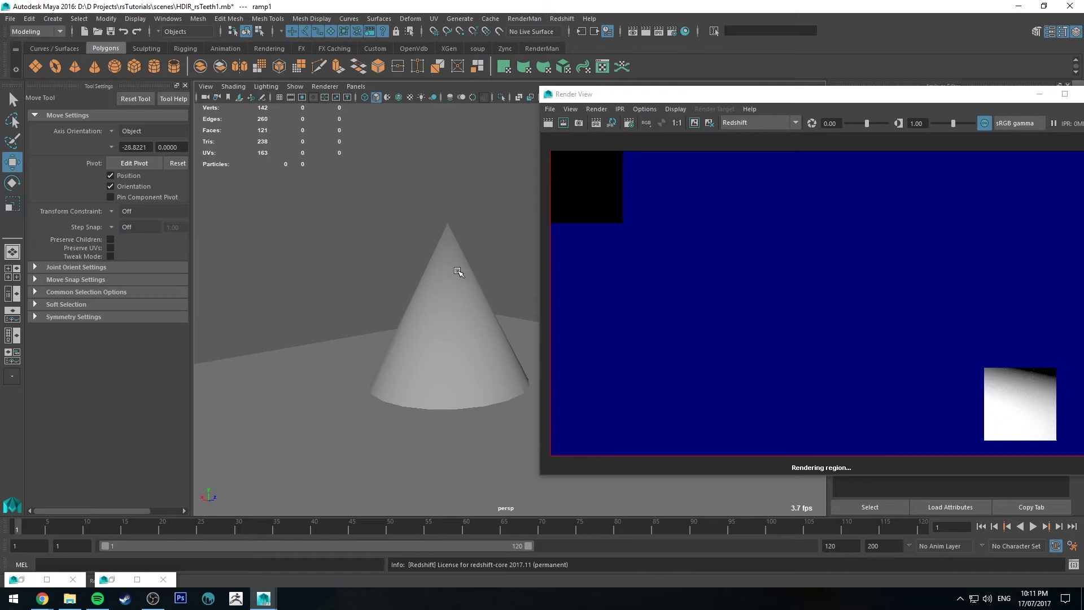
pyautogui.keyDown('alt'); pyautogui.moveTo(448, 234); pyautogui.dragTo(355, 248); pyautogui.keyUp('alt')
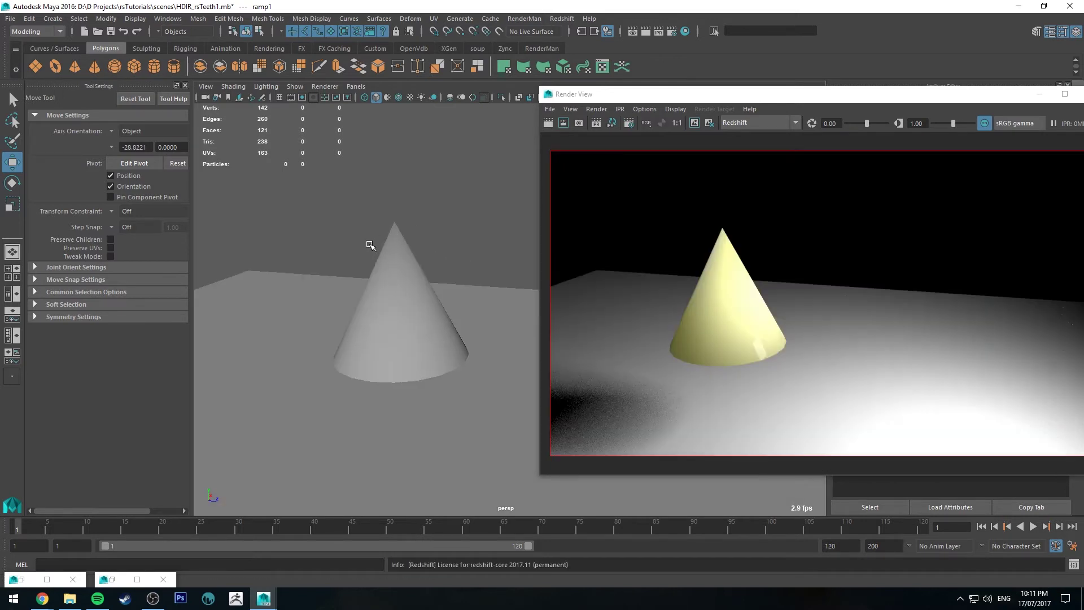
pyautogui.keyDown('alt'); pyautogui.moveTo(346, 237); pyautogui.dragTo(386, 230); pyautogui.keyUp('alt')
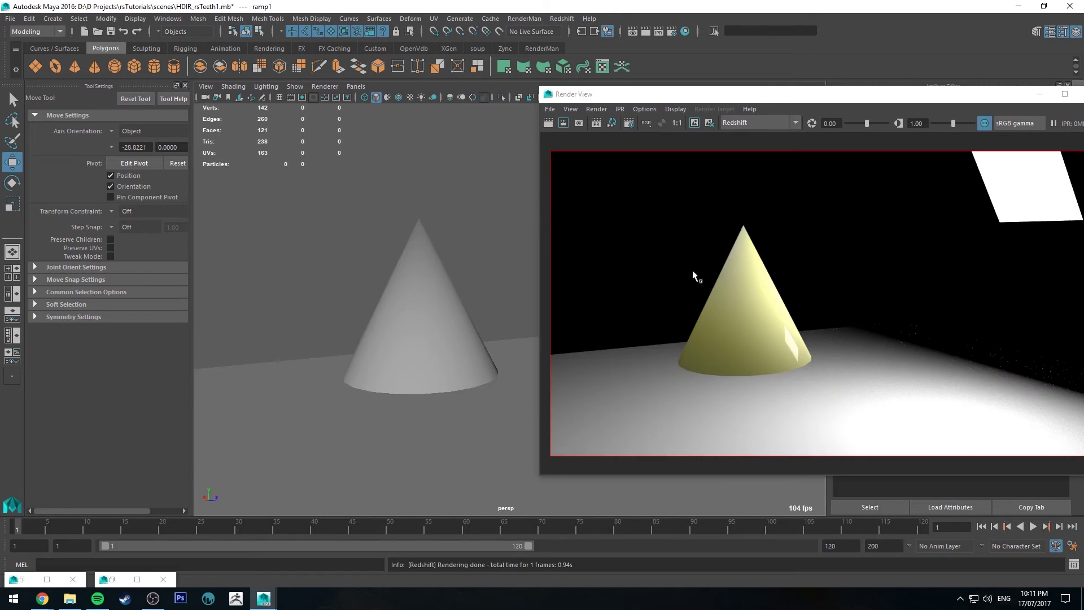
# Move the ramp's dark middle marker to position 0.482 and check the cone's shading from both sides of the light
pyautogui.moveTo(751, 94); pyautogui.dragTo(321, 101)
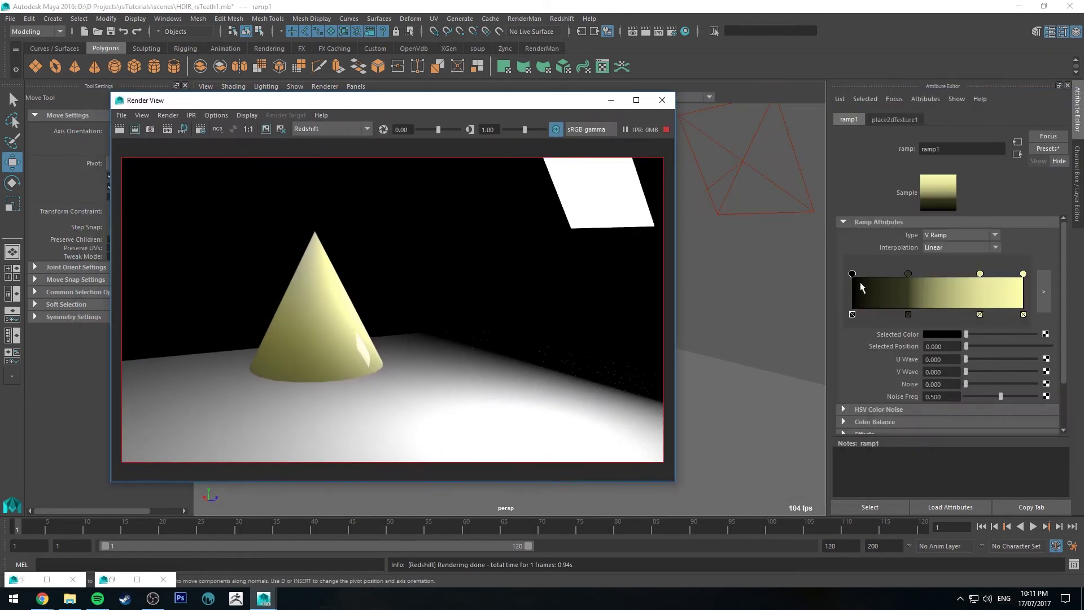
pyautogui.moveTo(908, 273); pyautogui.dragTo(934, 274)
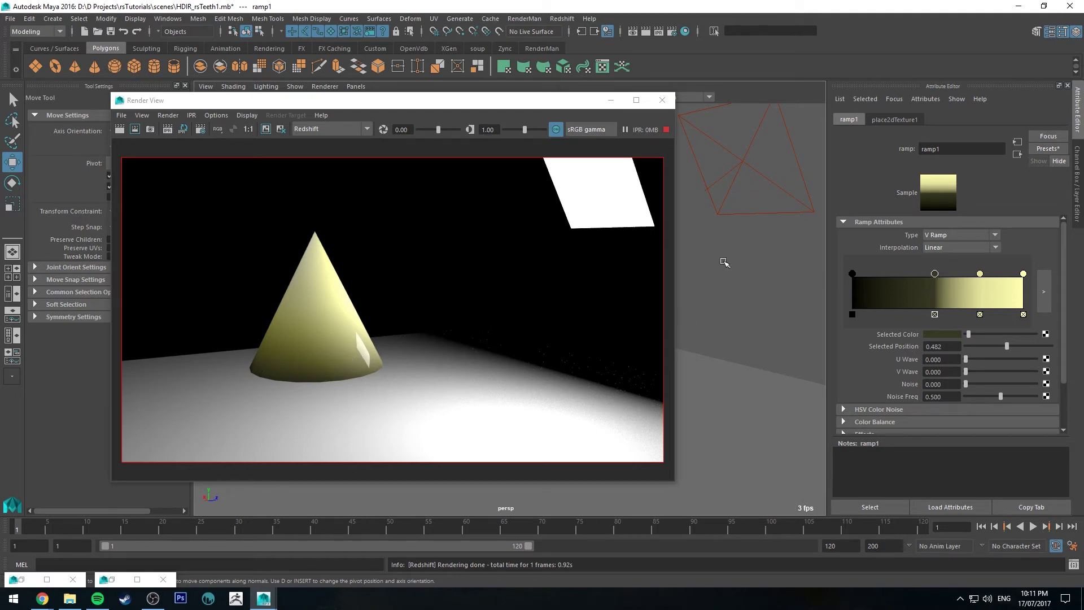
pyautogui.keyDown('alt'); pyautogui.moveTo(721, 258); pyautogui.dragTo(626, 262); pyautogui.keyUp('alt')
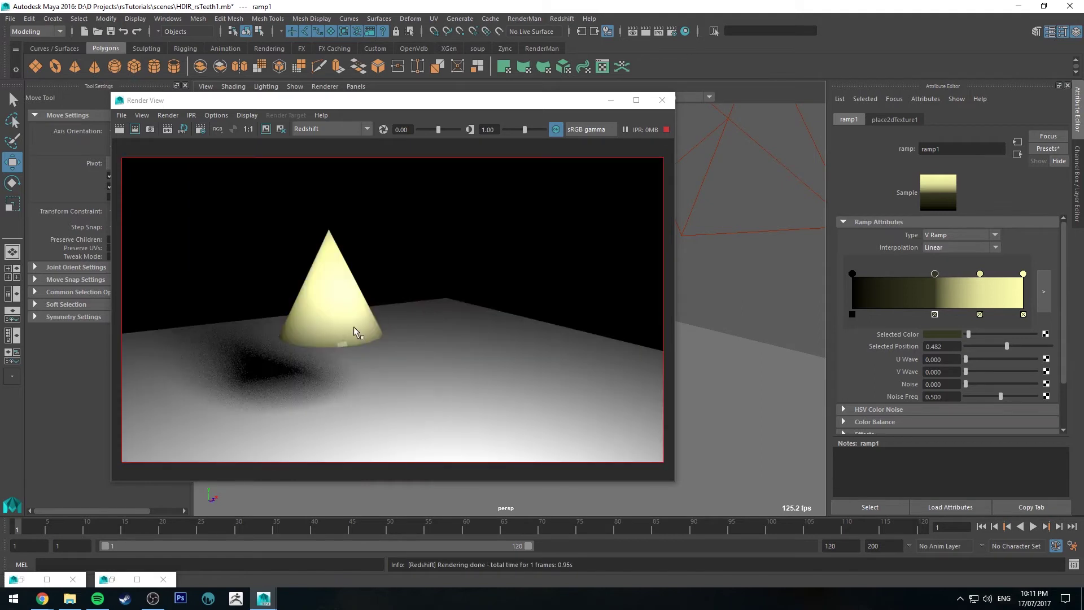
pyautogui.keyDown('alt'); pyautogui.moveTo(713, 283); pyautogui.dragTo(454, 307); pyautogui.keyUp('alt')
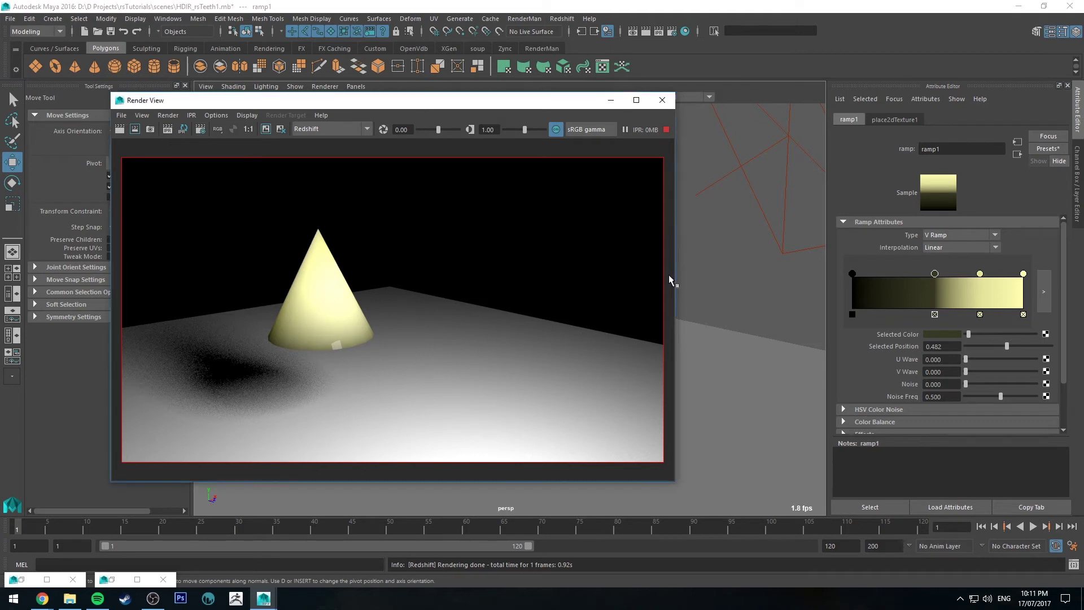
pyautogui.keyDown('alt'); pyautogui.moveTo(705, 246); pyautogui.dragTo(865, 248); pyautogui.keyUp('alt')
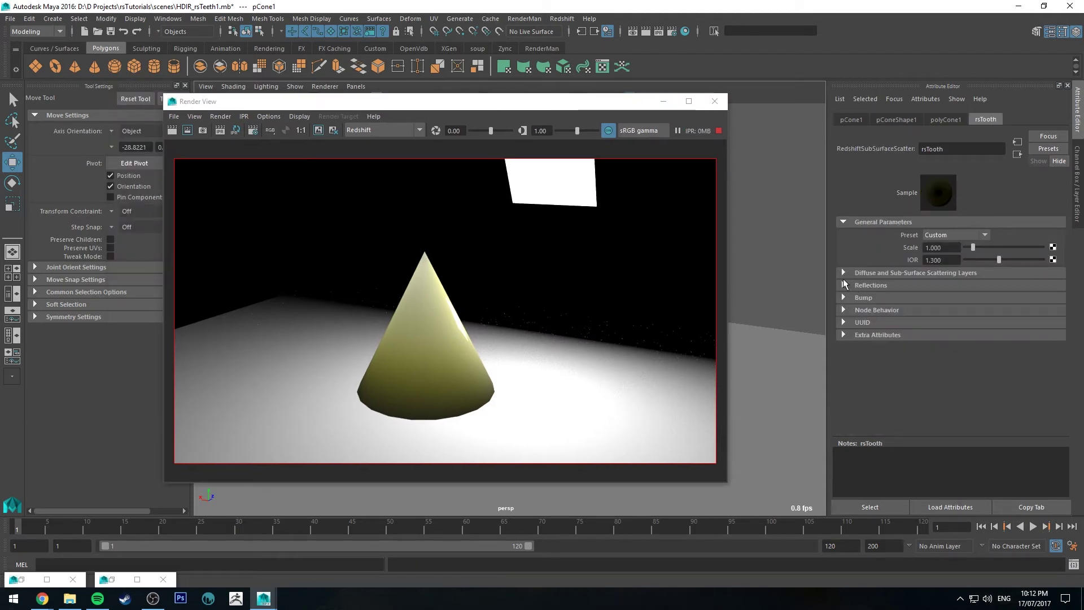
# Set the Diffuse Amount of the cone's rsTooth material to 0.25, and raise it further to 0.520
pyautogui.click(843, 272)
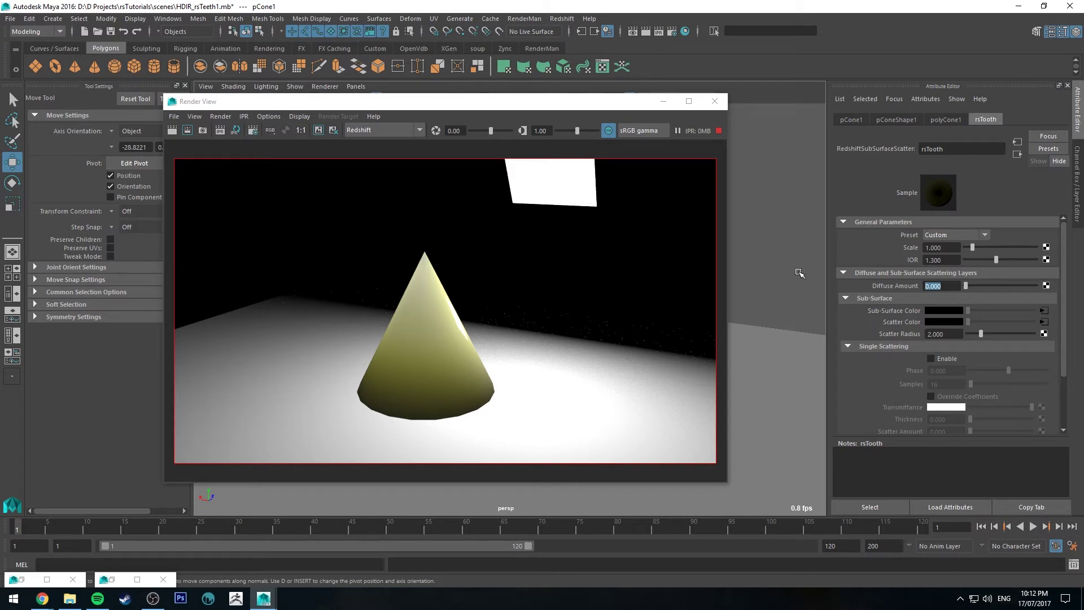
pyautogui.write('0.25')
pyautogui.press('Return')
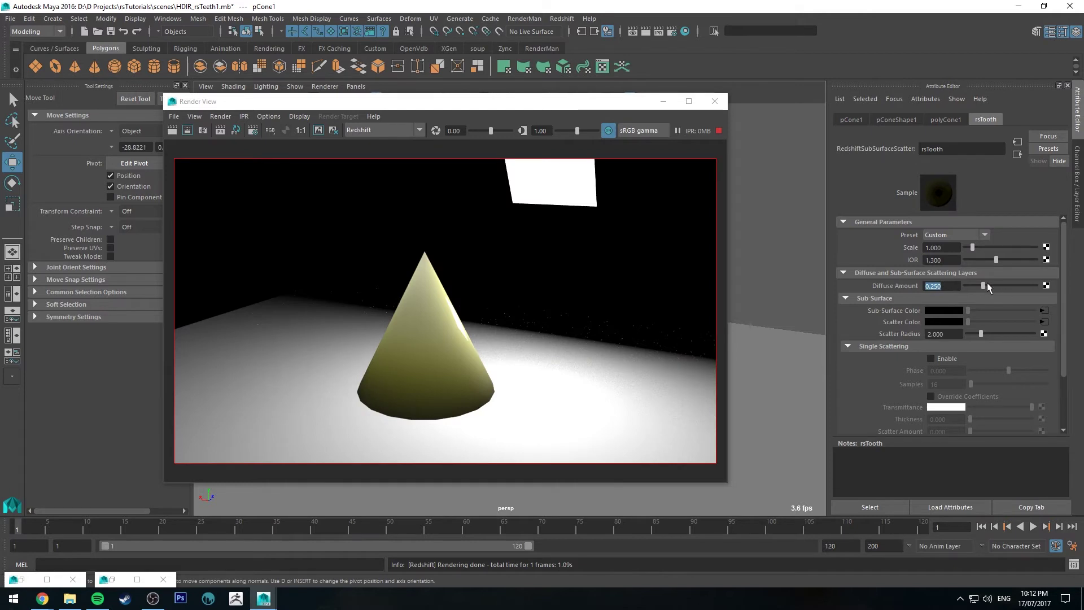
pyautogui.moveTo(986, 285); pyautogui.dragTo(1001, 285)
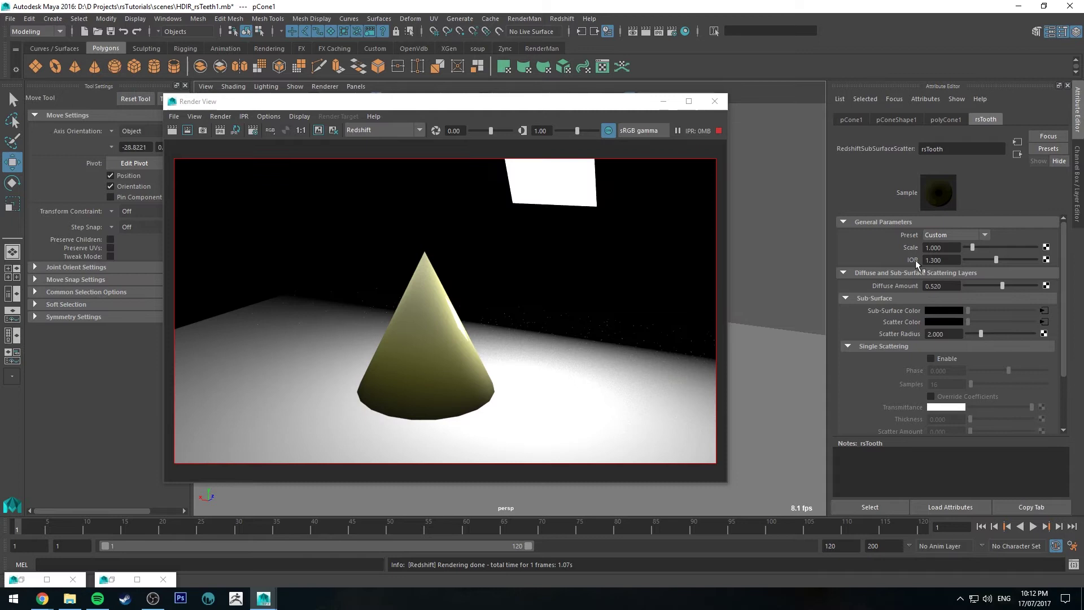
# Inspect the more diffuse cone from other angles in the live render and stop the IPR
pyautogui.keyDown('alt'); pyautogui.moveTo(753, 269); pyautogui.dragTo(663, 265); pyautogui.keyUp('alt')
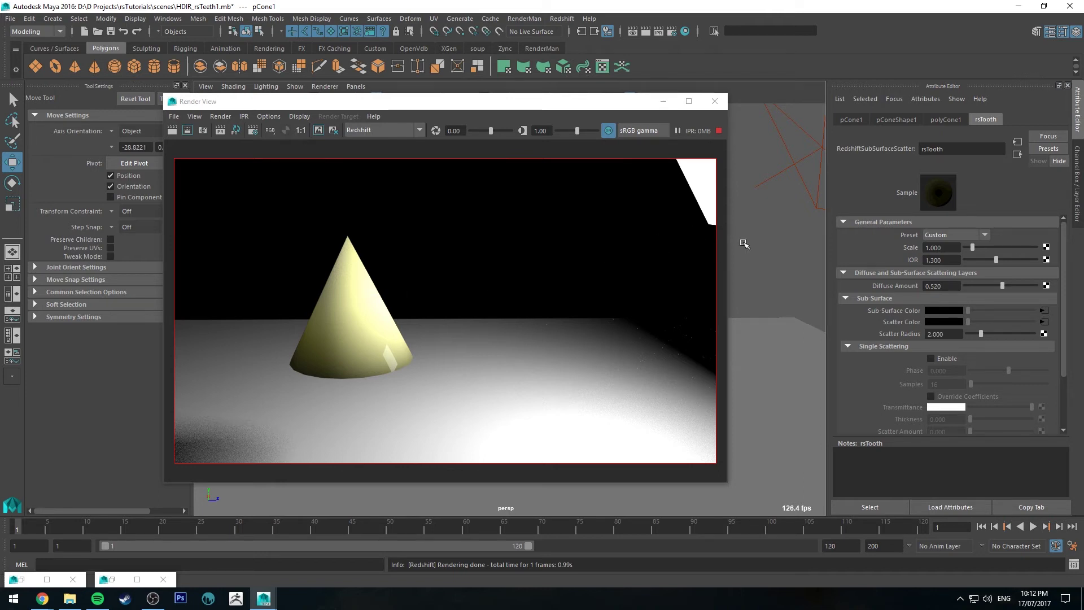
pyautogui.keyDown('alt'); pyautogui.moveTo(746, 237); pyautogui.dragTo(782, 231, button='middle'); pyautogui.keyUp('alt')
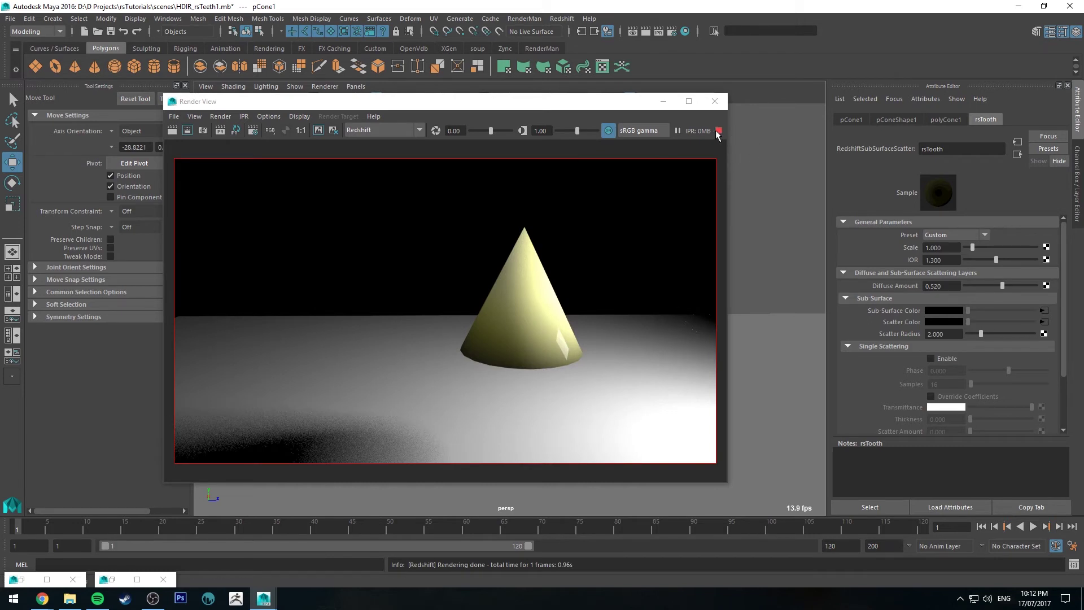
pyautogui.click(717, 131)
pyautogui.moveTo(606, 106); pyautogui.dragTo(685, 145)
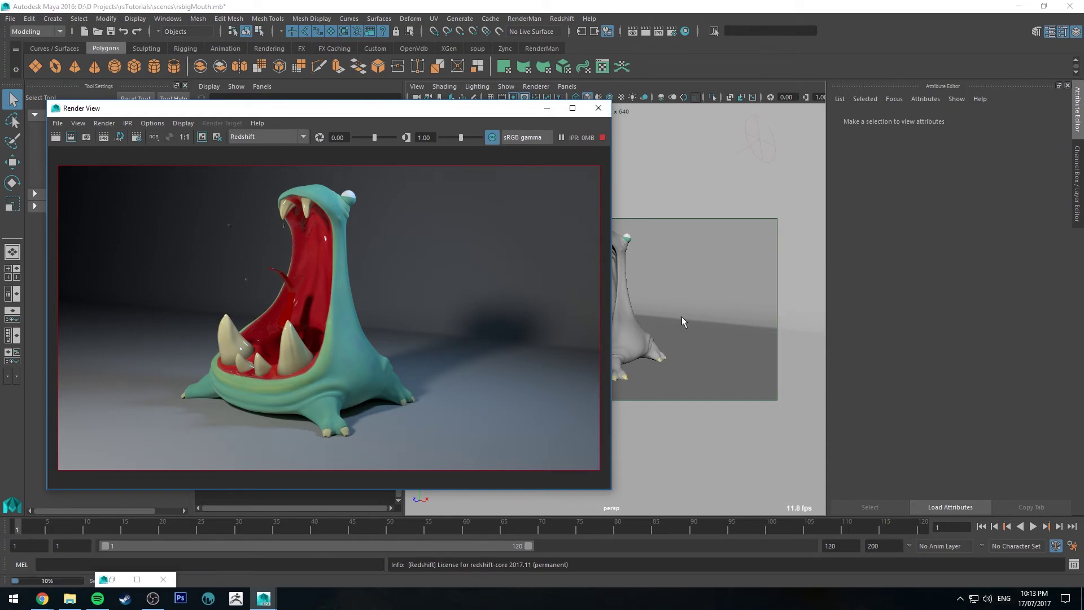
# Examine the creature's lower teeth up close from behind in the live render to judge how light passes through them
pyautogui.keyDown('alt'); pyautogui.moveTo(683, 317); pyautogui.dragTo(665, 275); pyautogui.keyUp('alt')
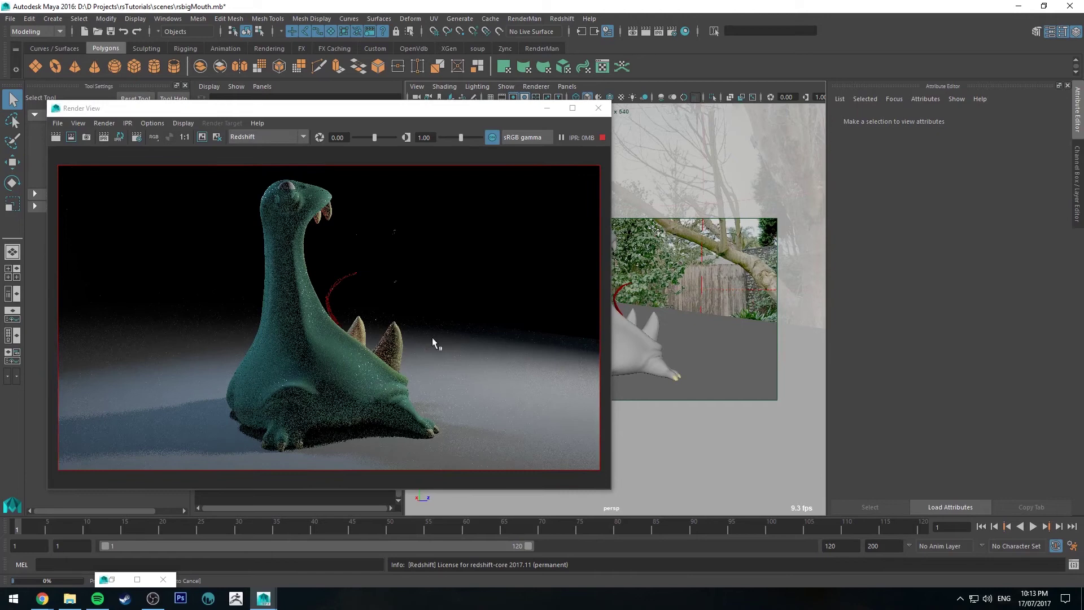
pyautogui.keyDown('alt'); pyautogui.moveTo(762, 314); pyautogui.dragTo(726, 312); pyautogui.keyUp('alt')
pyautogui.keyDown('alt'); pyautogui.moveTo(726, 312); pyautogui.dragTo(731, 314, button='right'); pyautogui.keyUp('alt')
pyautogui.keyDown('alt'); pyautogui.moveTo(731, 314); pyautogui.dragTo(692, 295, button='middle'); pyautogui.keyUp('alt')
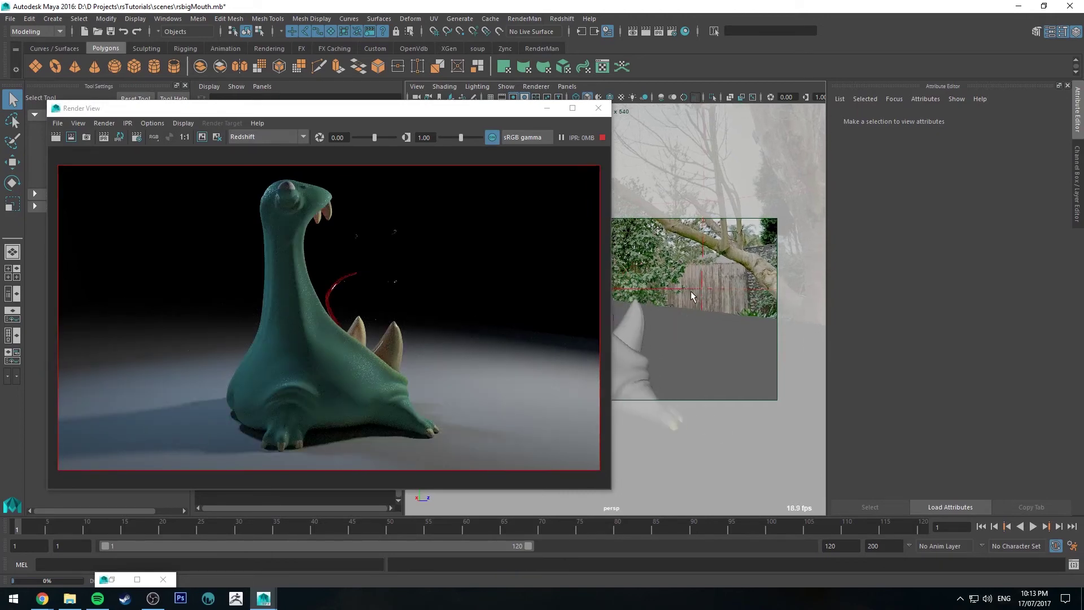
pyautogui.keyDown('alt'); pyautogui.moveTo(693, 295); pyautogui.dragTo(720, 344, button='right'); pyautogui.keyUp('alt')
pyautogui.keyDown('alt'); pyautogui.moveTo(720, 343); pyautogui.dragTo(724, 312, button='middle'); pyautogui.keyUp('alt')
pyautogui.keyDown('alt'); pyautogui.moveTo(723, 312); pyautogui.dragTo(740, 327); pyautogui.keyUp('alt')
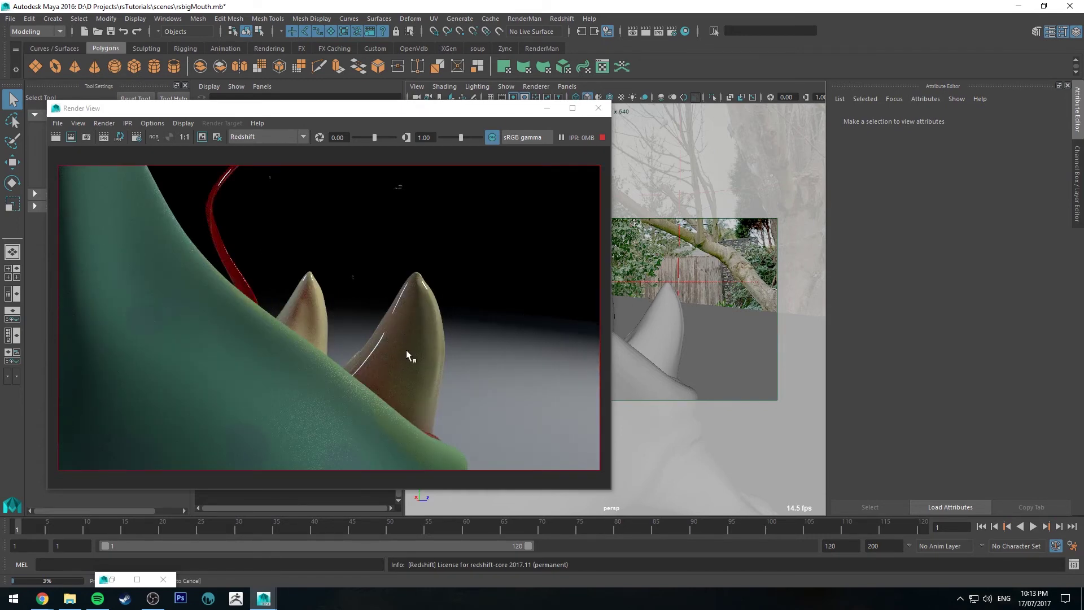
# Restart the IPR render of the creature's teeth with progressive rendering disabled in the Redshift output settings
pyautogui.click(602, 137)
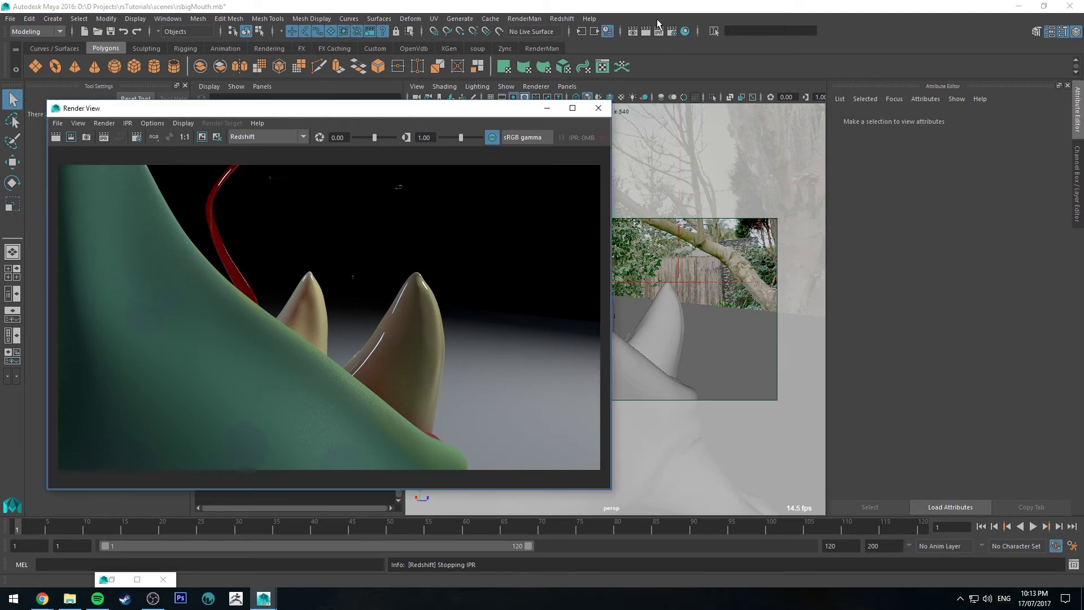
pyautogui.click(667, 29)
pyautogui.click(295, 143)
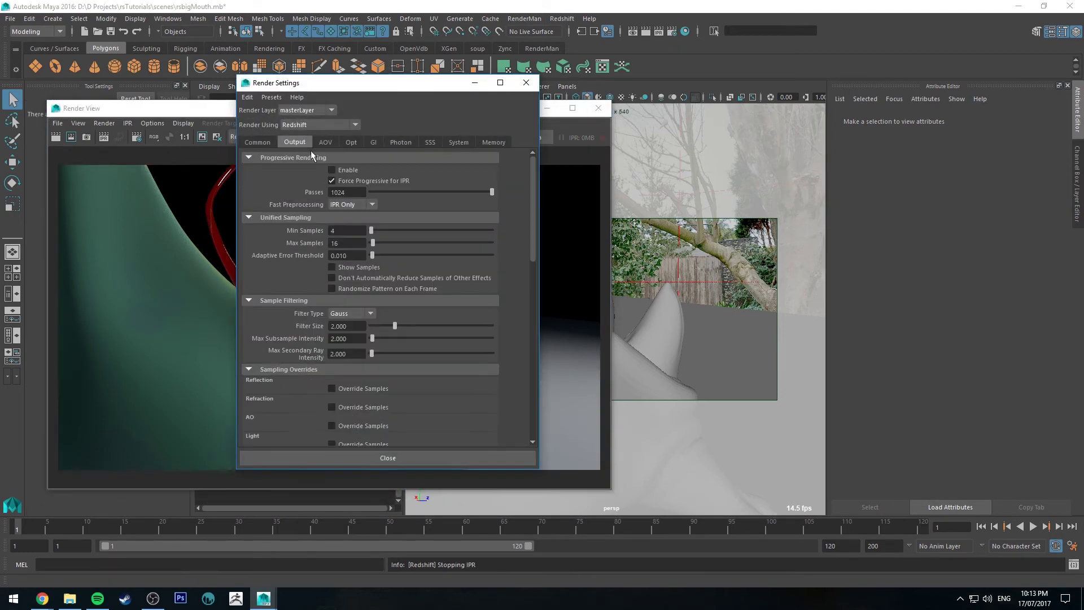
pyautogui.click(473, 84)
pyautogui.click(660, 32)
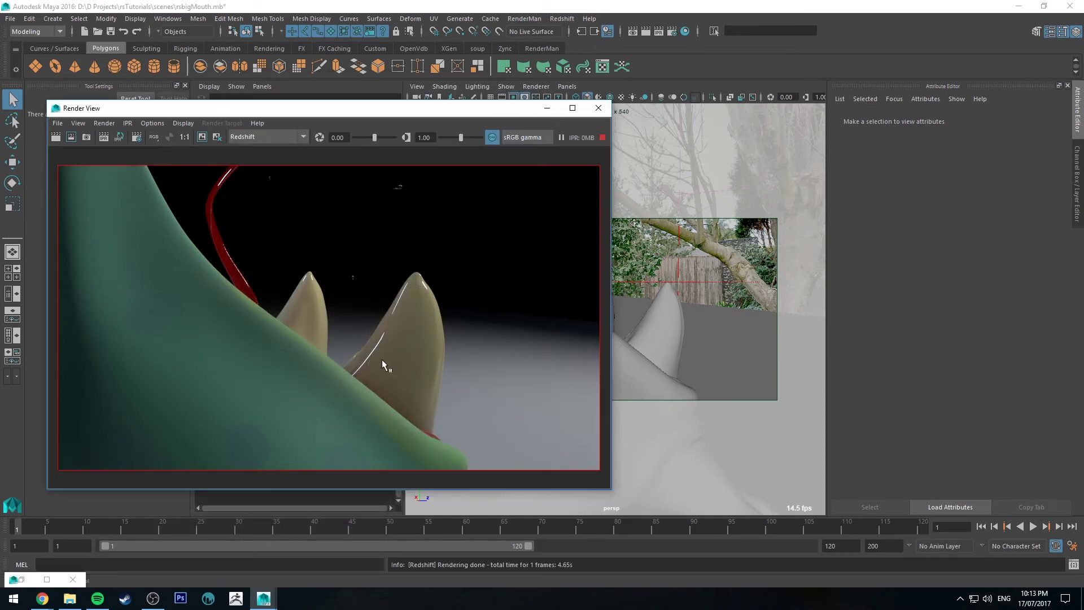
# Select the large lower tooth and set the Diffuse Amount of its rsTeeth1 material to 0.25
pyautogui.click(657, 325)
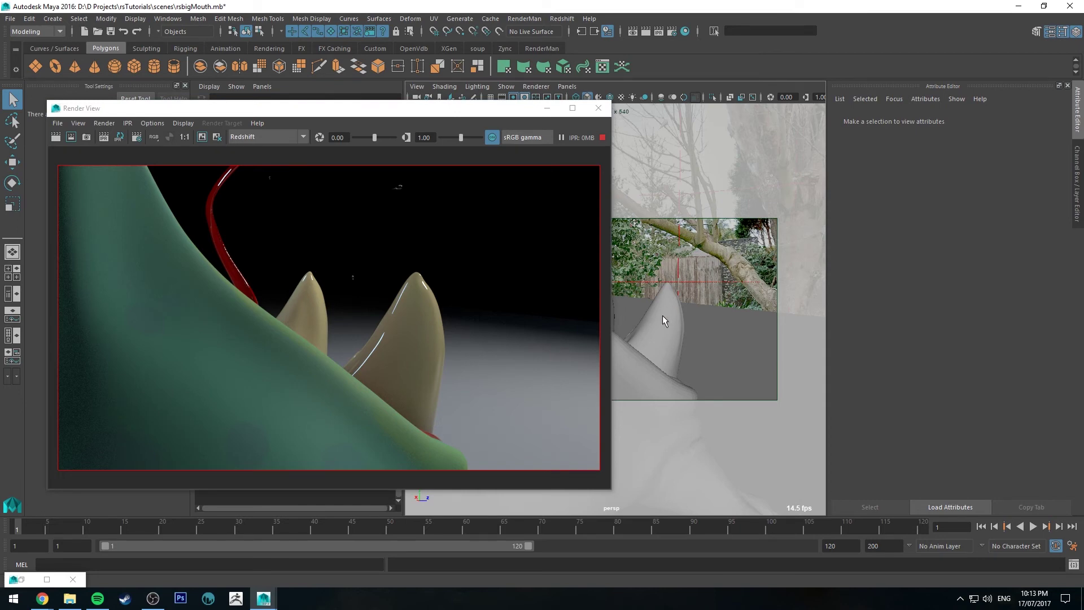
pyautogui.click(664, 321)
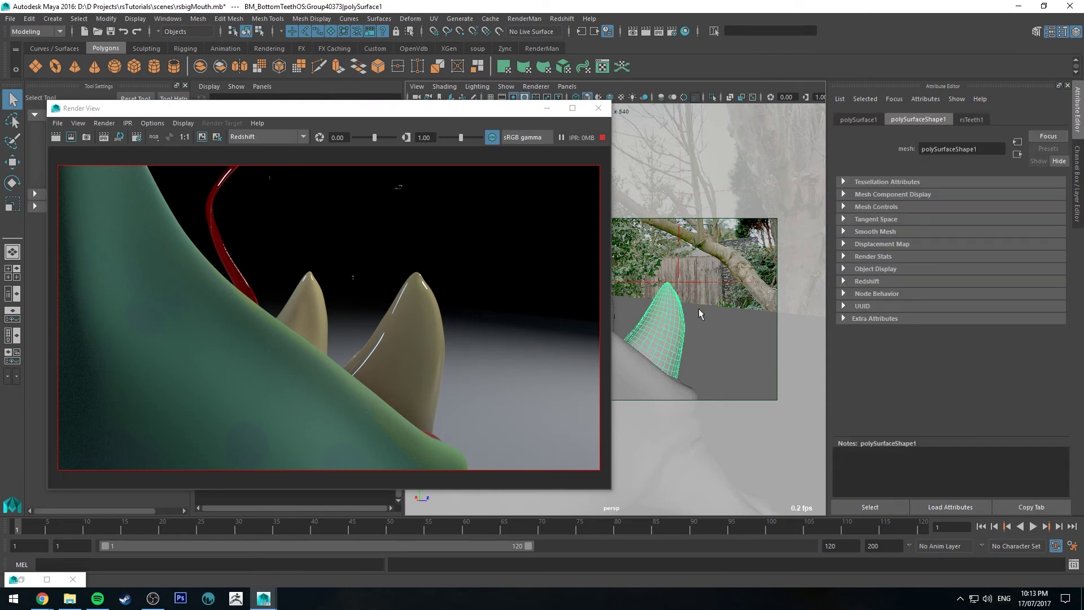
pyautogui.click(963, 121)
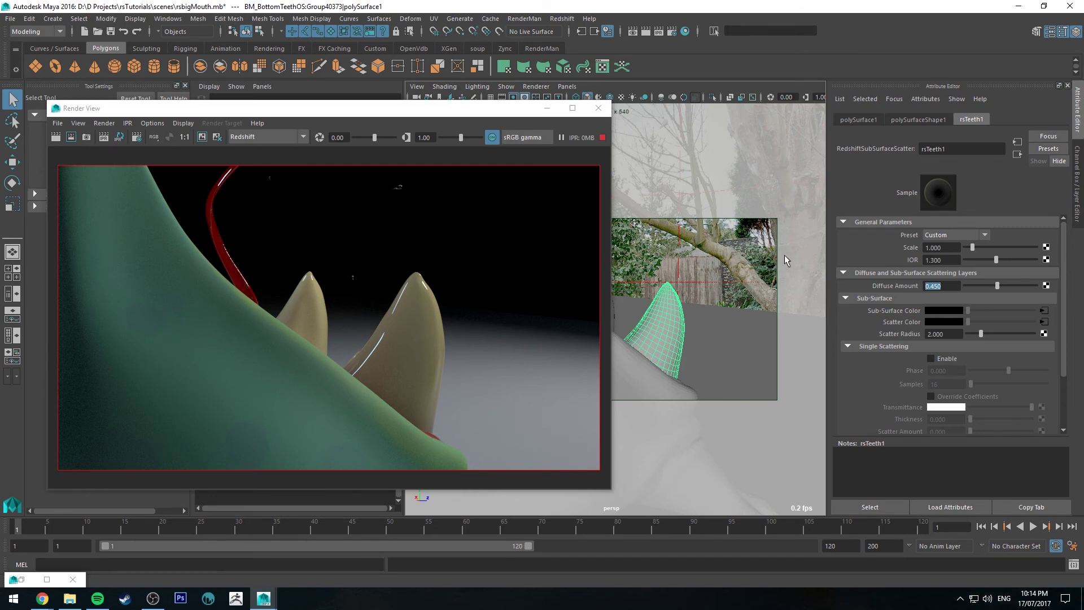
pyautogui.write('0.25')
pyautogui.press('Return')
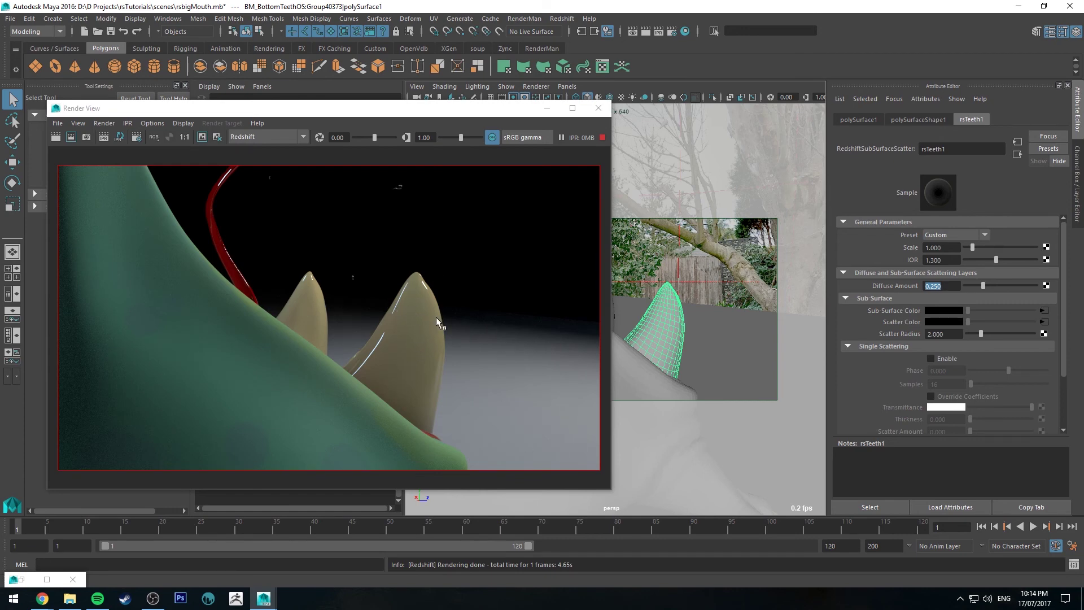
# Stop the live render, reframe the camera to show the whole creature with its open mouth, and restart the IPR
pyautogui.click(601, 137)
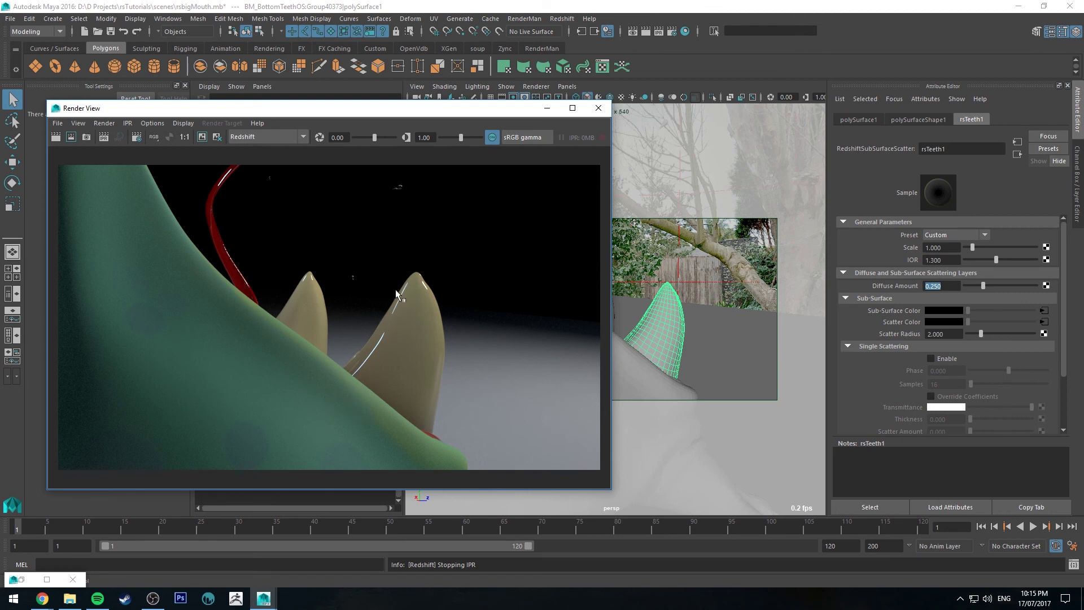
pyautogui.moveTo(710, 281)
pyautogui.keyDown('alt'); pyautogui.mouseDown()
pyautogui.moveTo(649, 268)
pyautogui.moveTo(709, 303)
pyautogui.moveTo(690, 277)
pyautogui.mouseUp(); pyautogui.keyUp('alt')
pyautogui.scroll(-3, 659, 265)
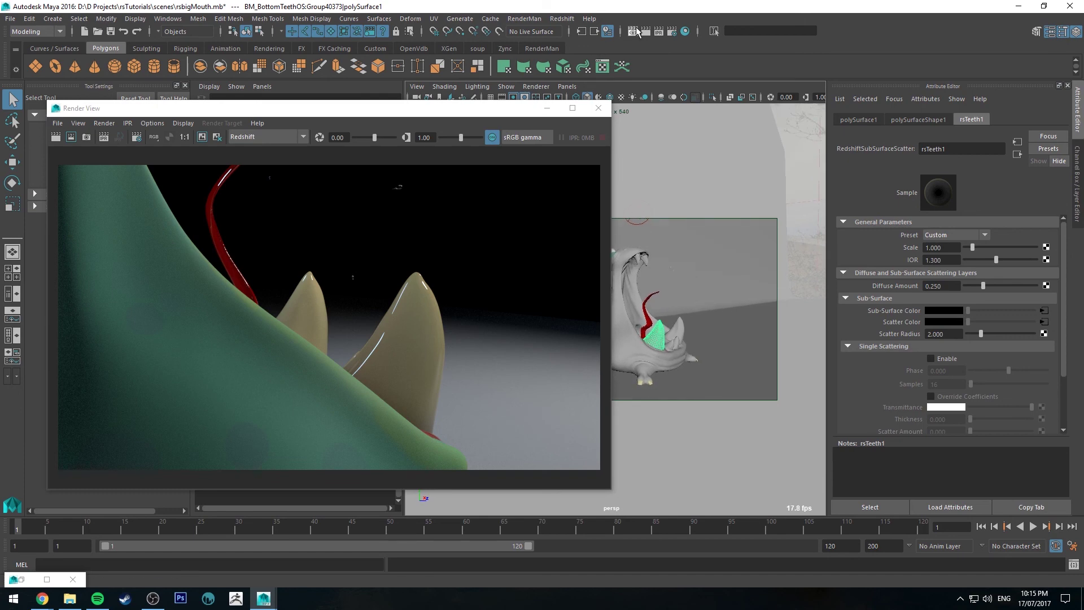
pyautogui.click(656, 33)
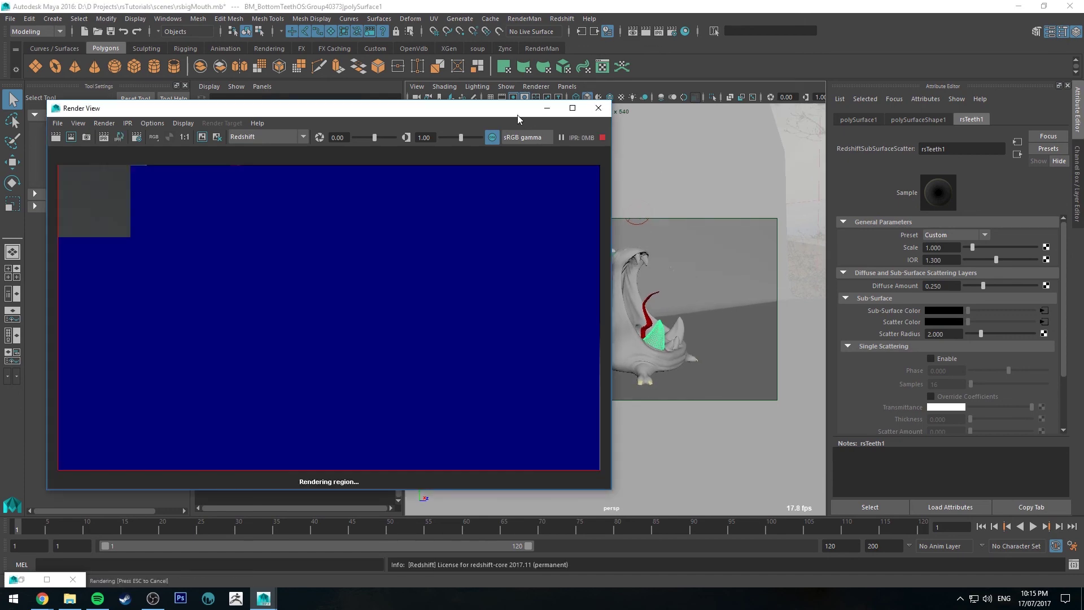